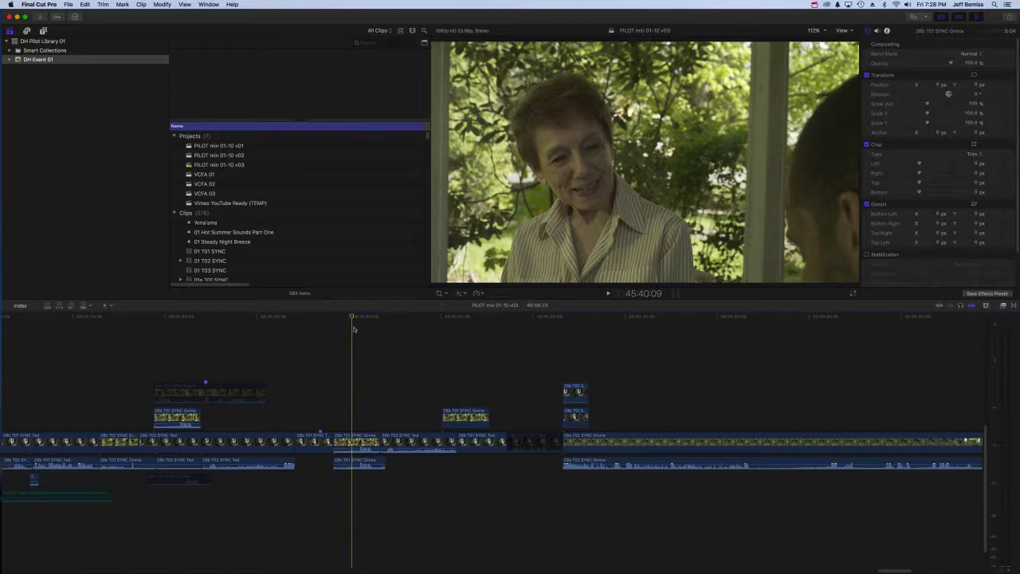
Step: Review the cut from the woman's shot to the man's shot around 45:40 to 45:45 in the PILOT min 01-10 v03 timeline
click(353, 318)
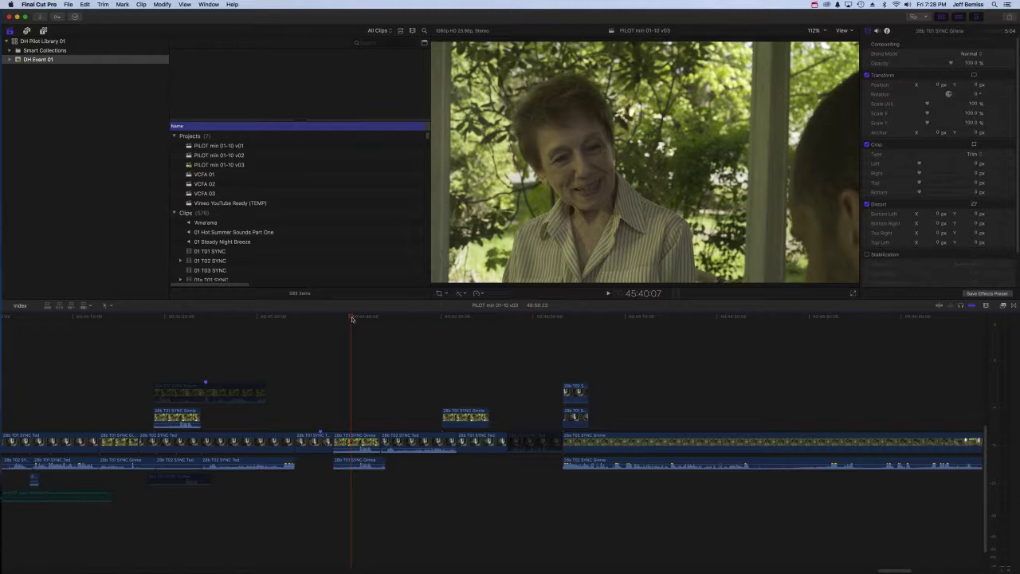
key(space)
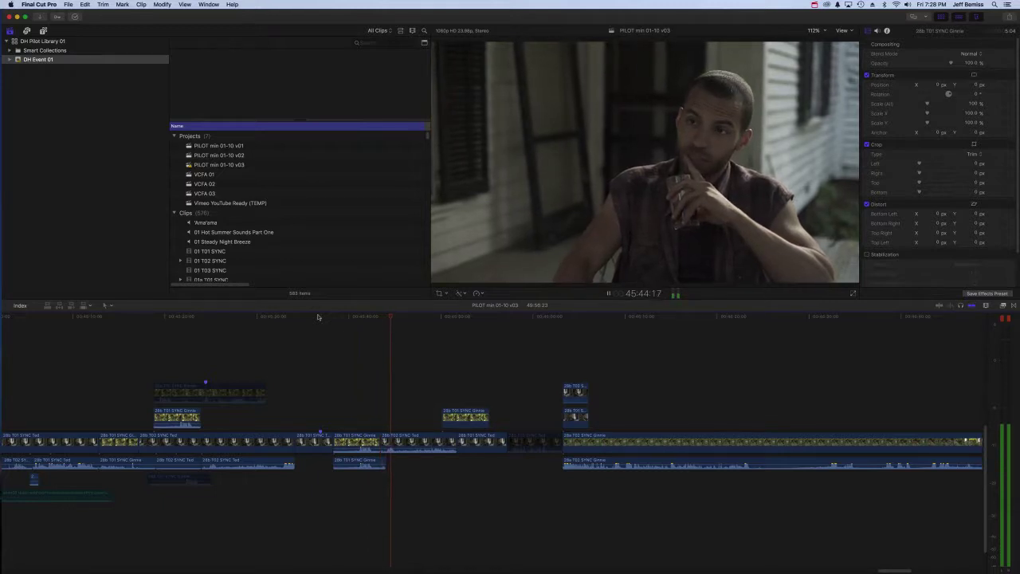
key(space)
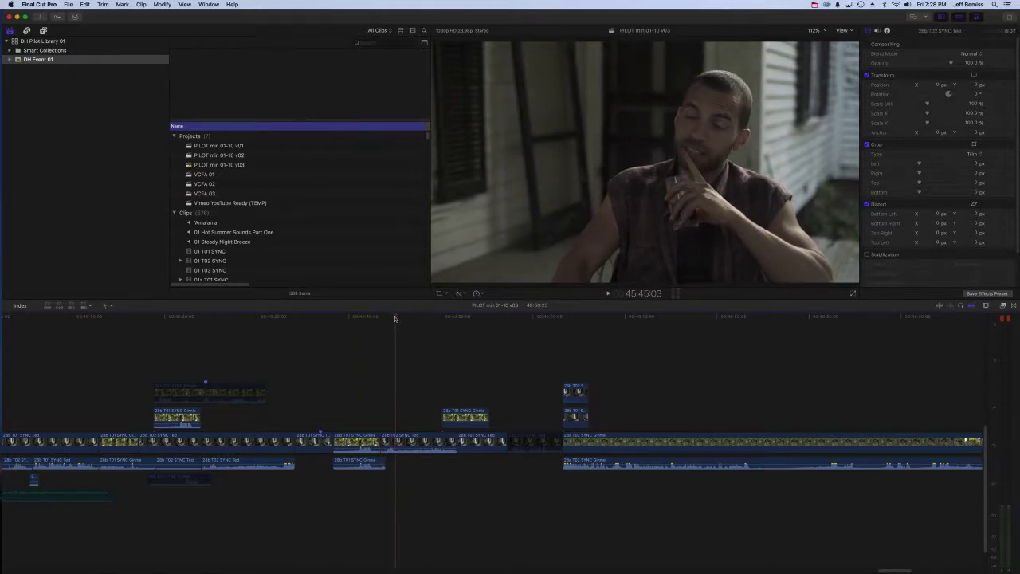
click(373, 318)
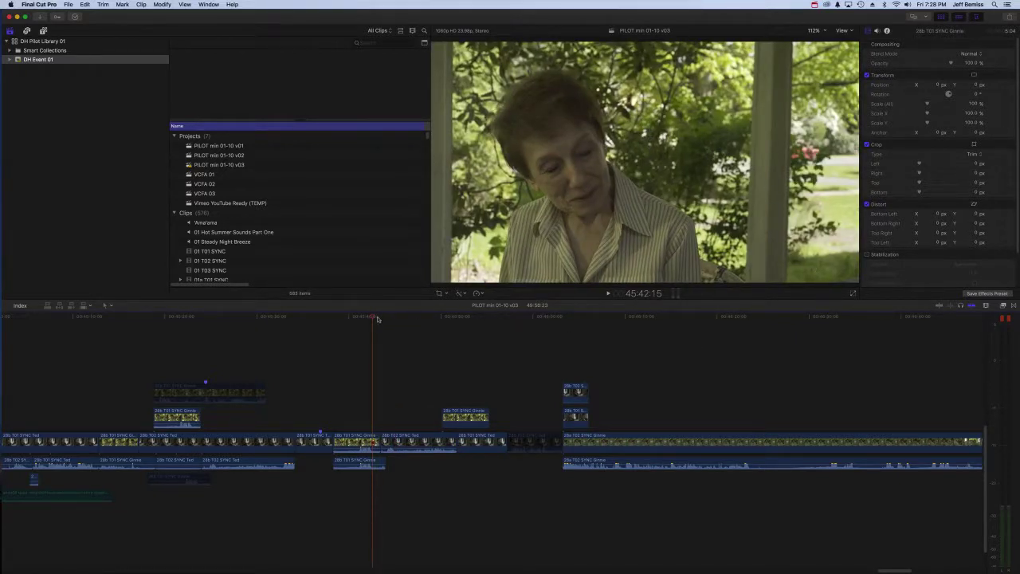
drag(372, 317, 362, 317)
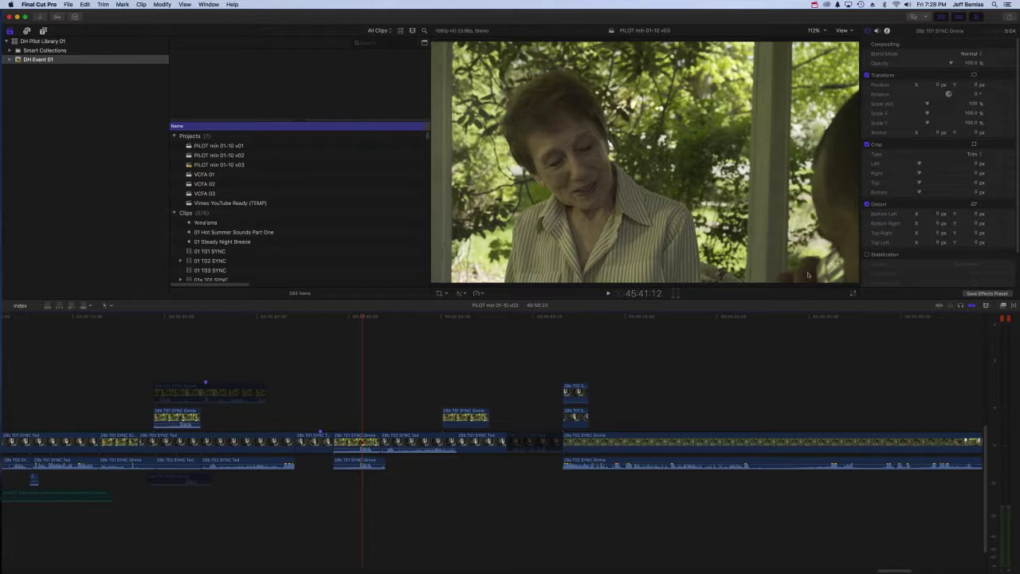
key(space)
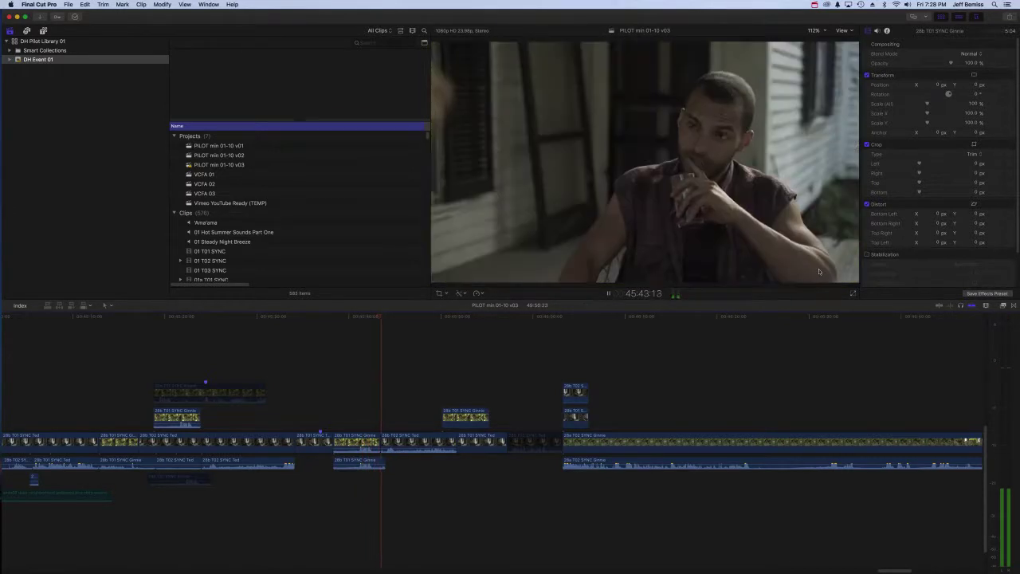
key(space)
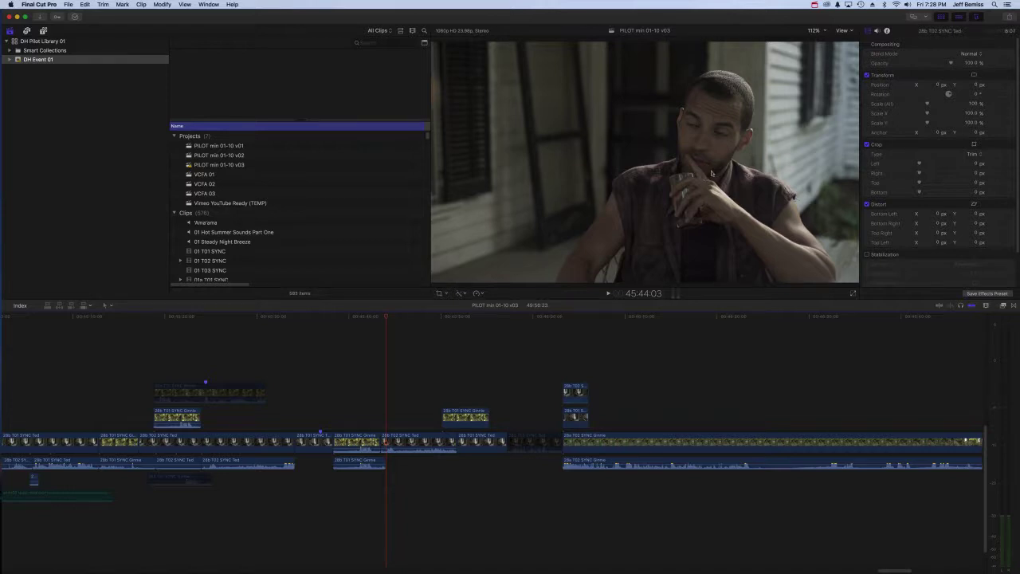
click(370, 317)
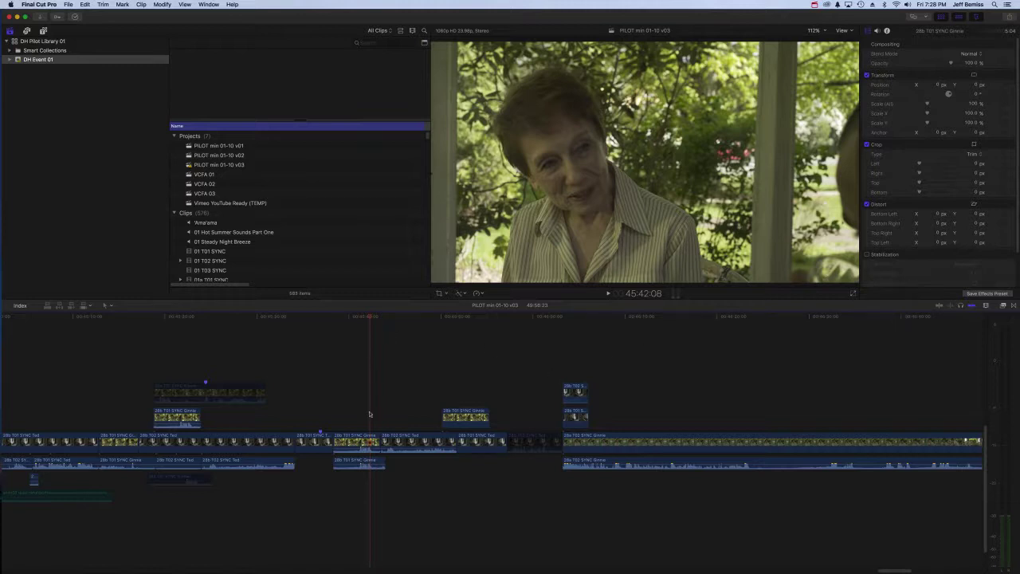
Step: Copy the woman's clip at the playhead and the man's clip following it into a new project named scratch in DH Event 01
drag(359, 412, 403, 442)
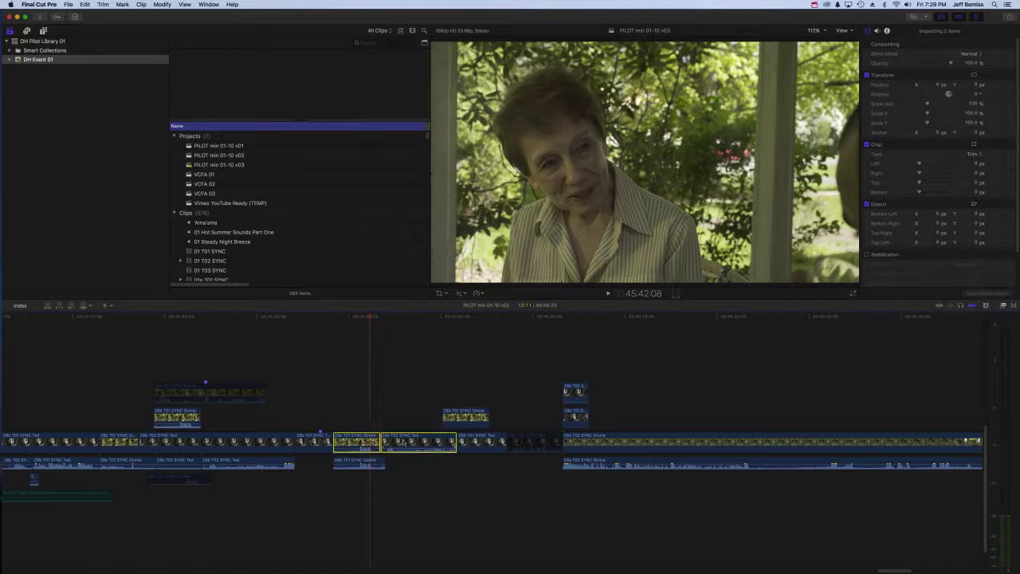
key(super+n)
text(scratch)
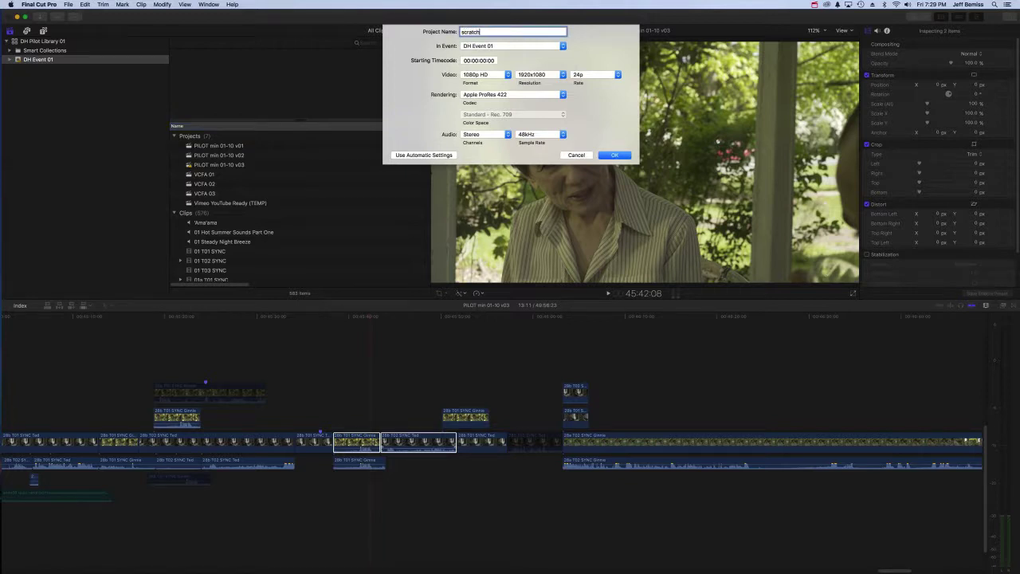
key(Return)
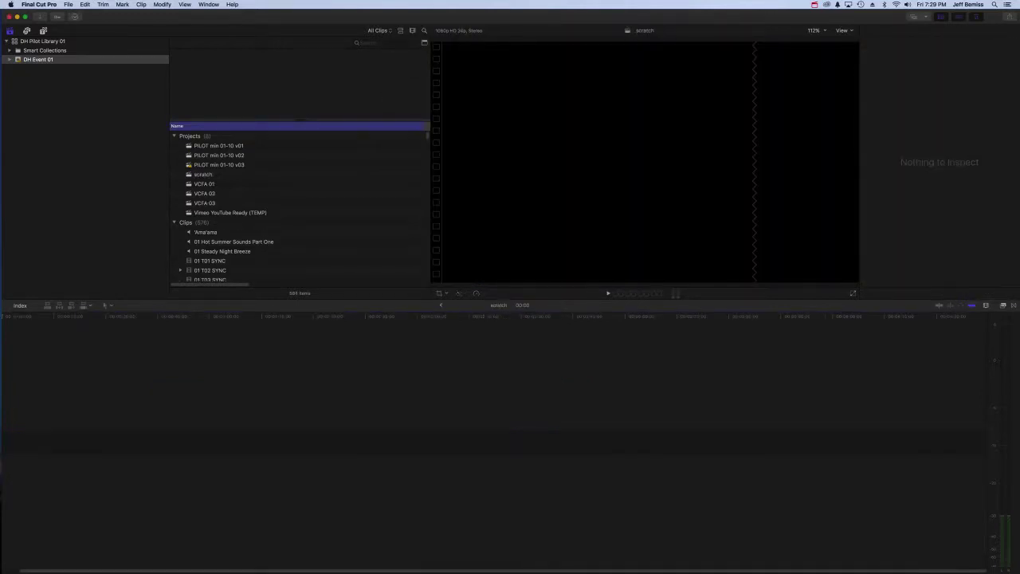
key(super+v)
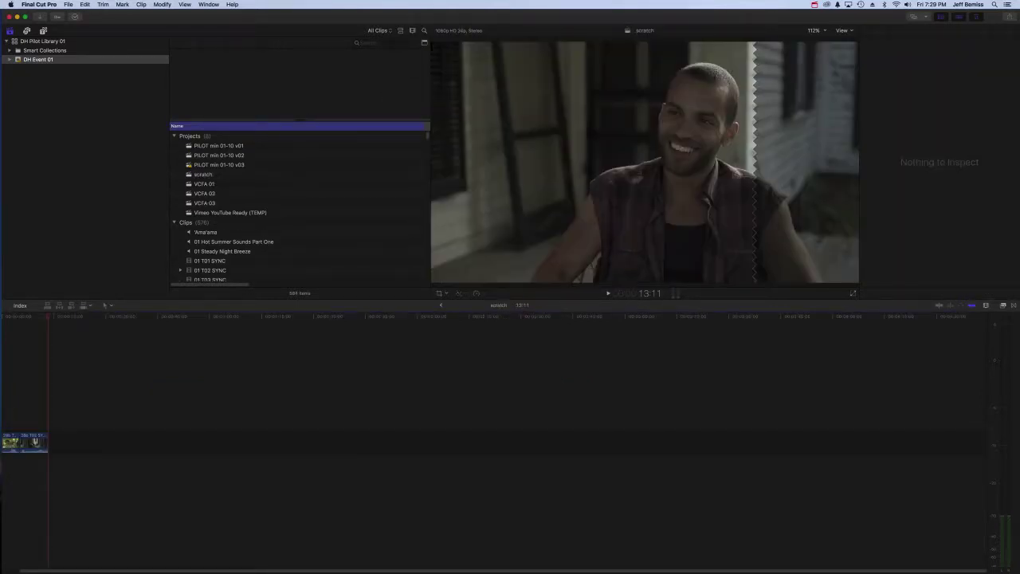
key(super+equal)
key(super+equal)
key(super+equal)
key(Home)
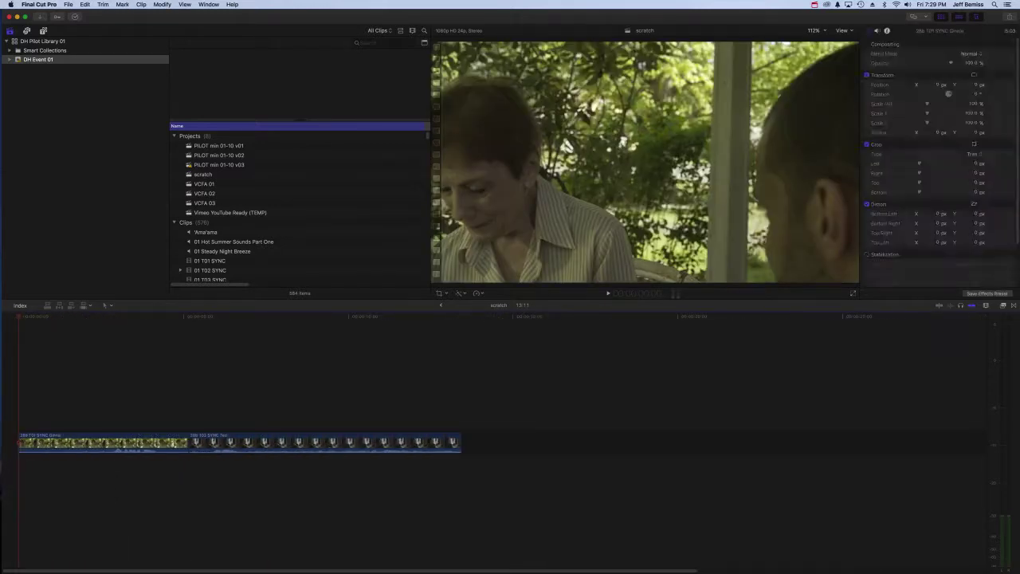
Step: Reveal the source of the scratch project's first clip in the browser, matched to the frame at 4:07
click(161, 318)
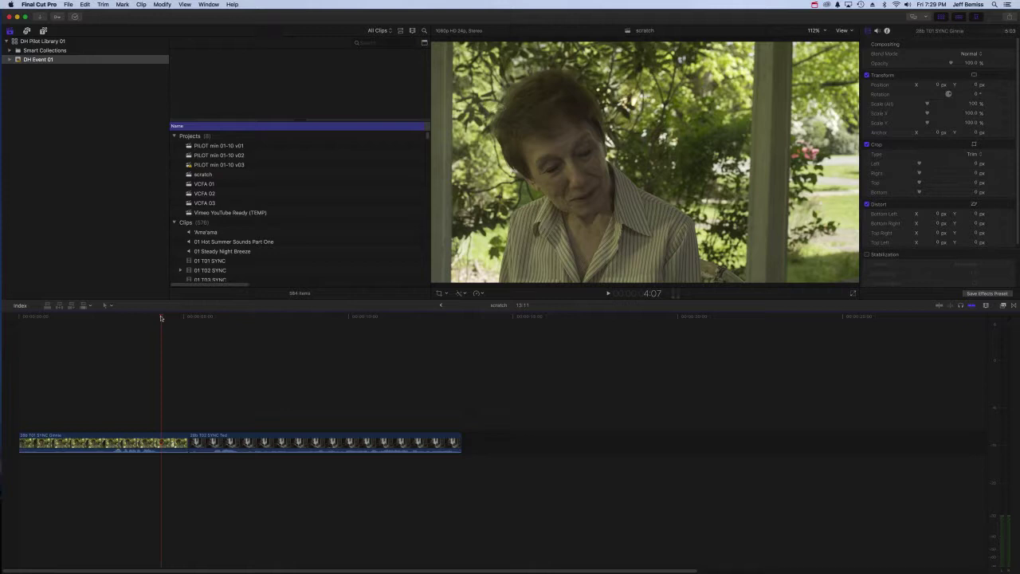
click(159, 442)
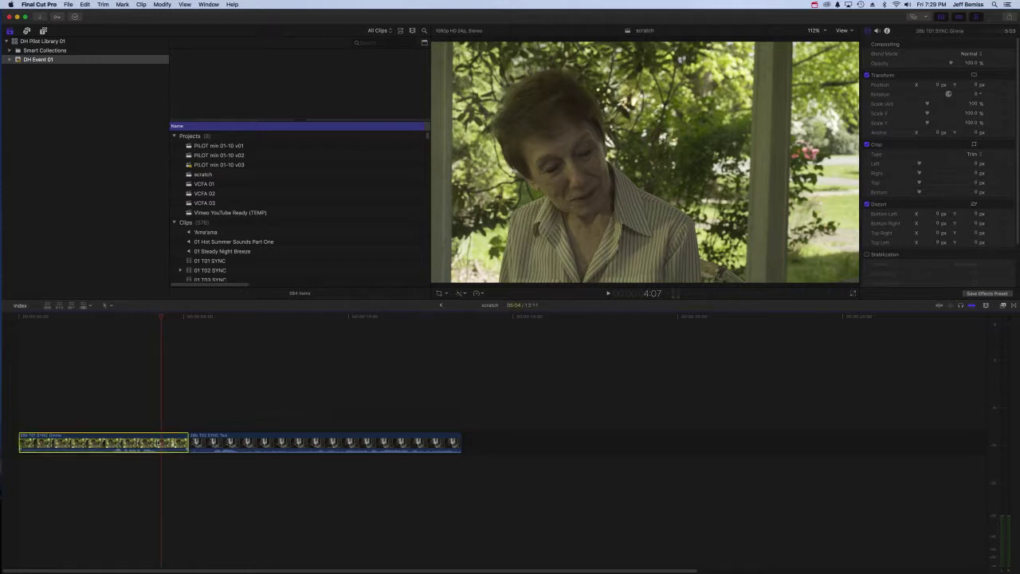
key(shift+f)
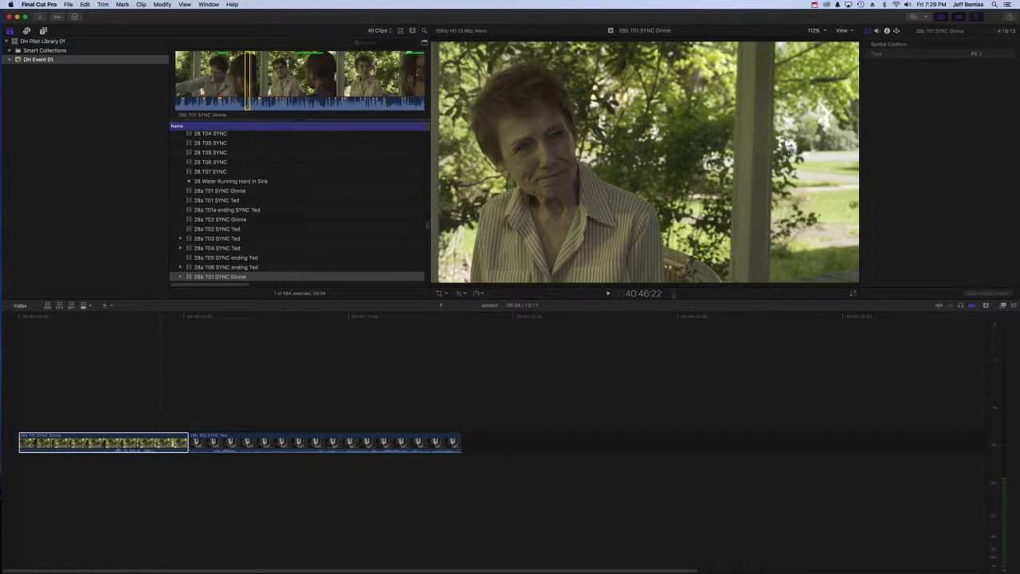
Step: Find a source frame of the woman without the man, at 40:47:01, and append a two-frame range there to the scratch timeline
key(space)
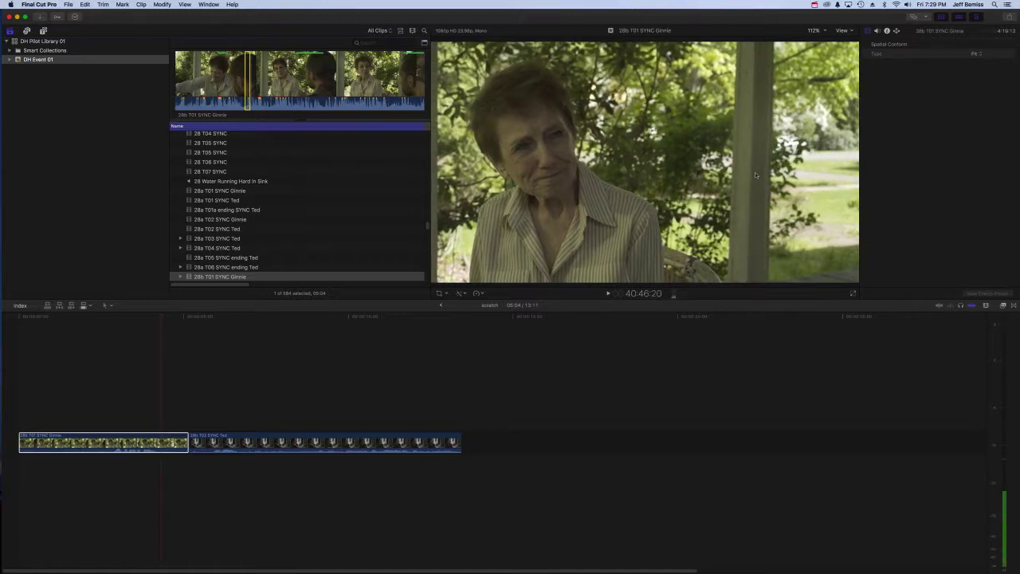
key(Right)
key(Right)
key(Right)
key(Right)
key(Right)
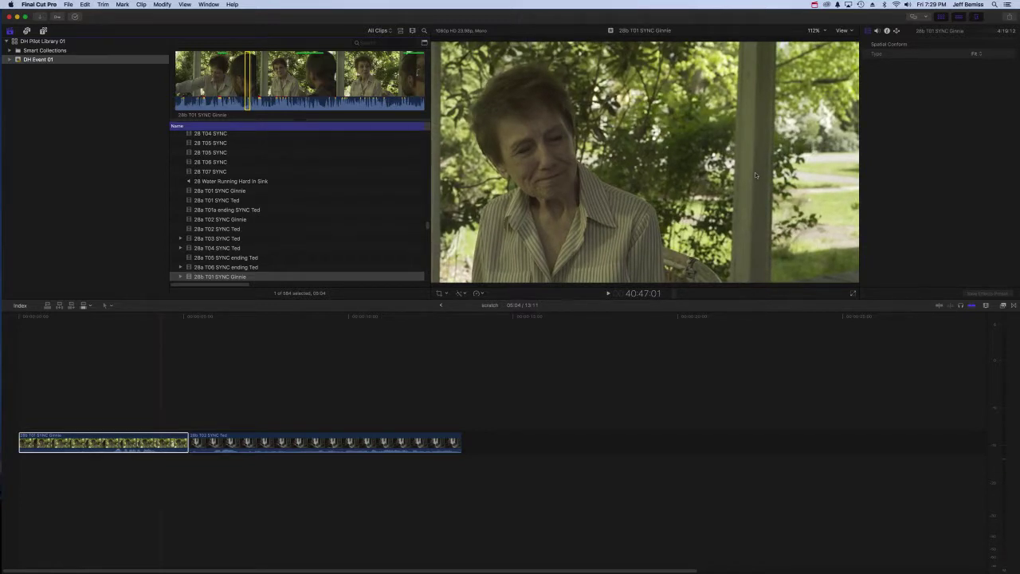
key(Left)
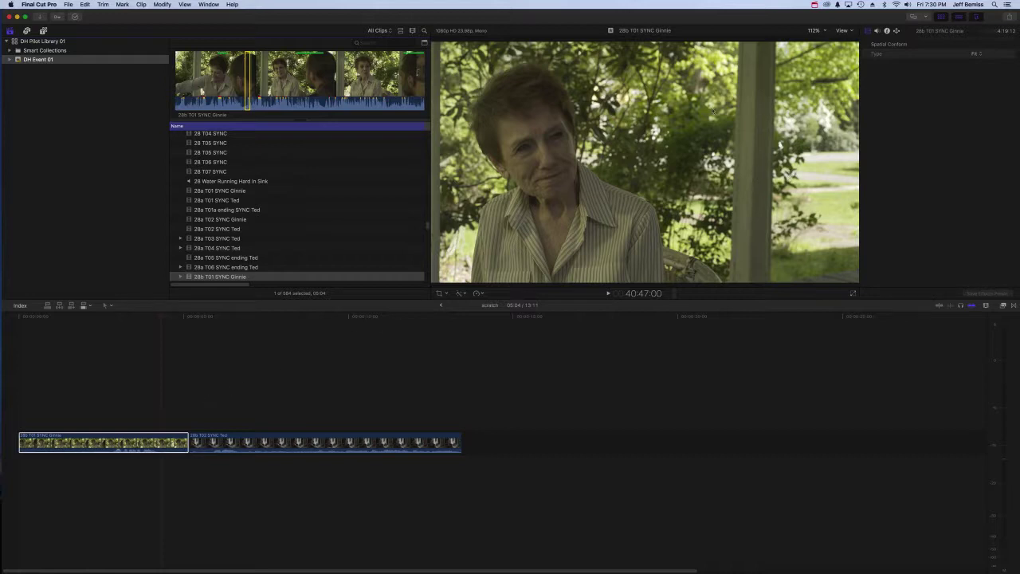
key(Right)
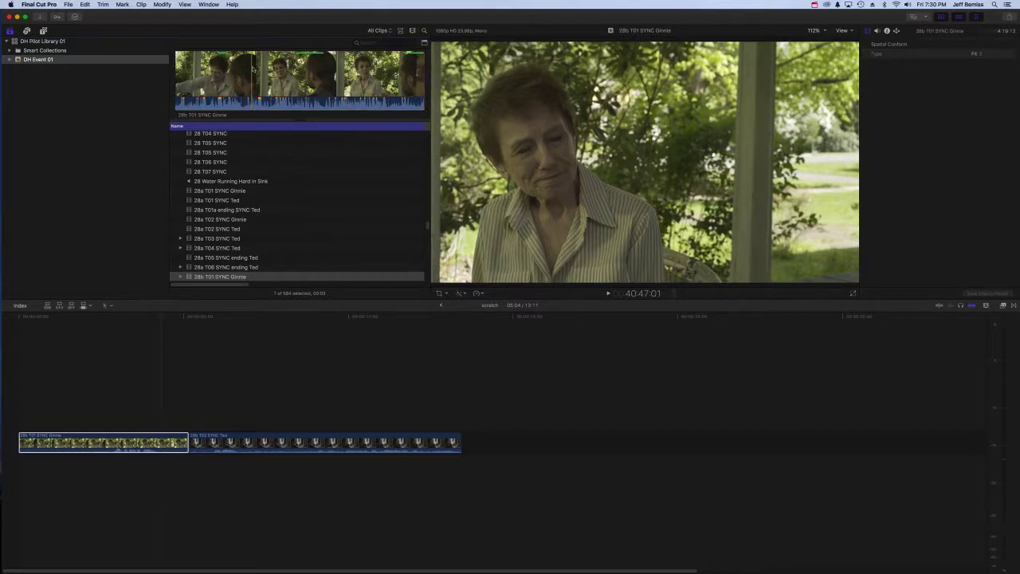
key(e)
key(super+equal)
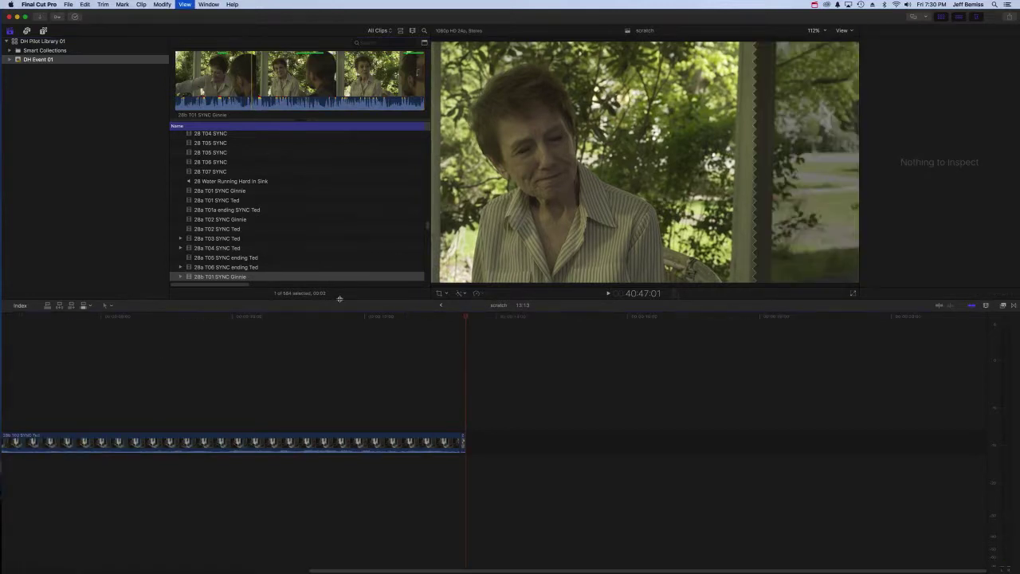
Step: Export the appended clip's frame at 13:12 as a TIFF file named "frame clean" on the Desktop
click(461, 318)
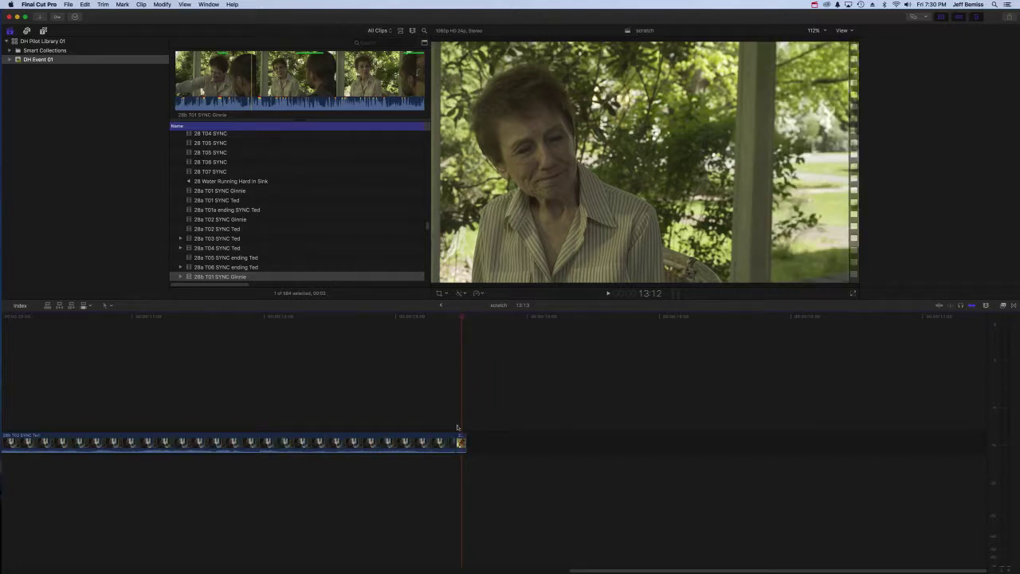
click(461, 440)
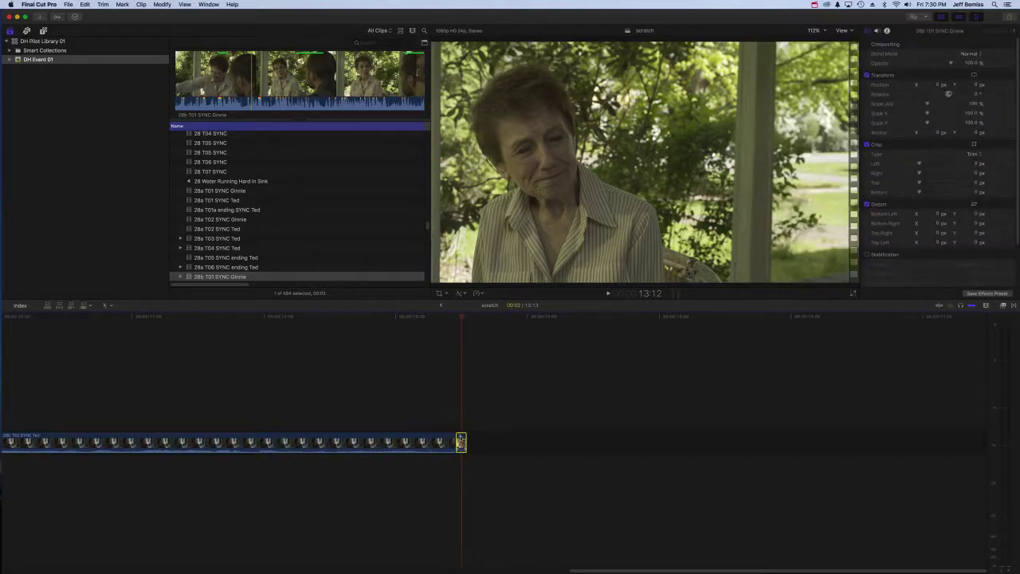
click(68, 5)
mouse_move(79, 84)
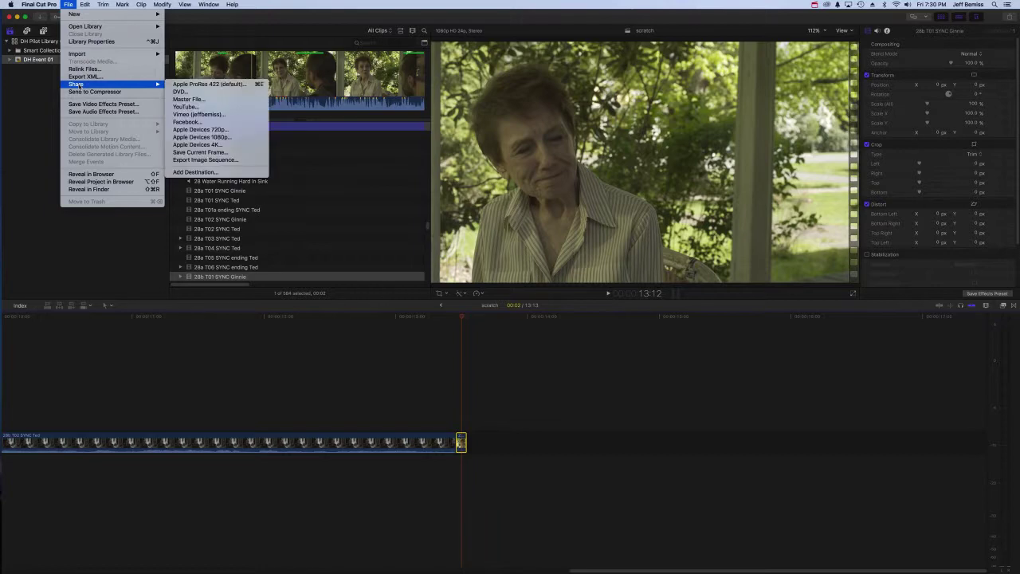
click(199, 153)
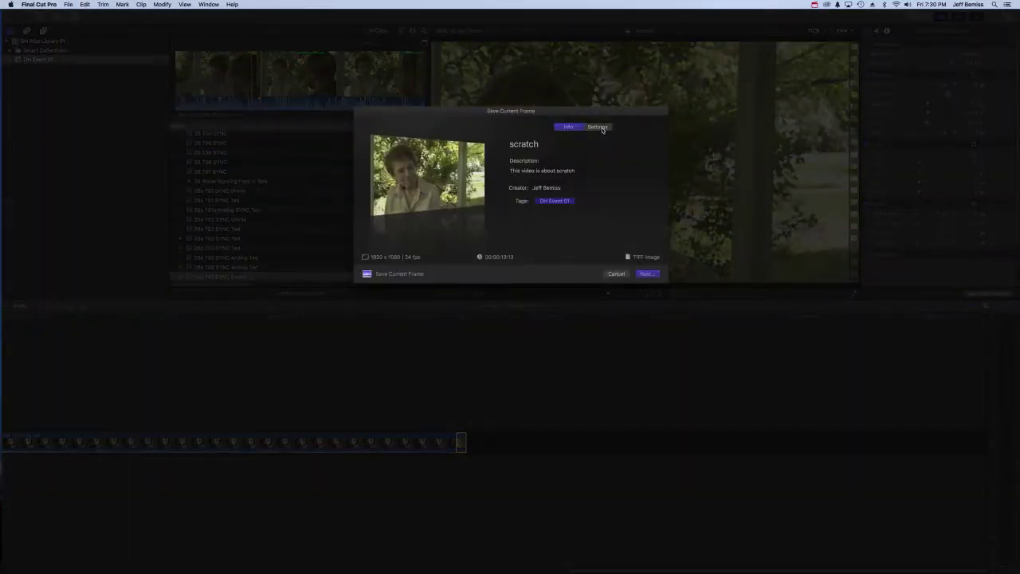
click(603, 128)
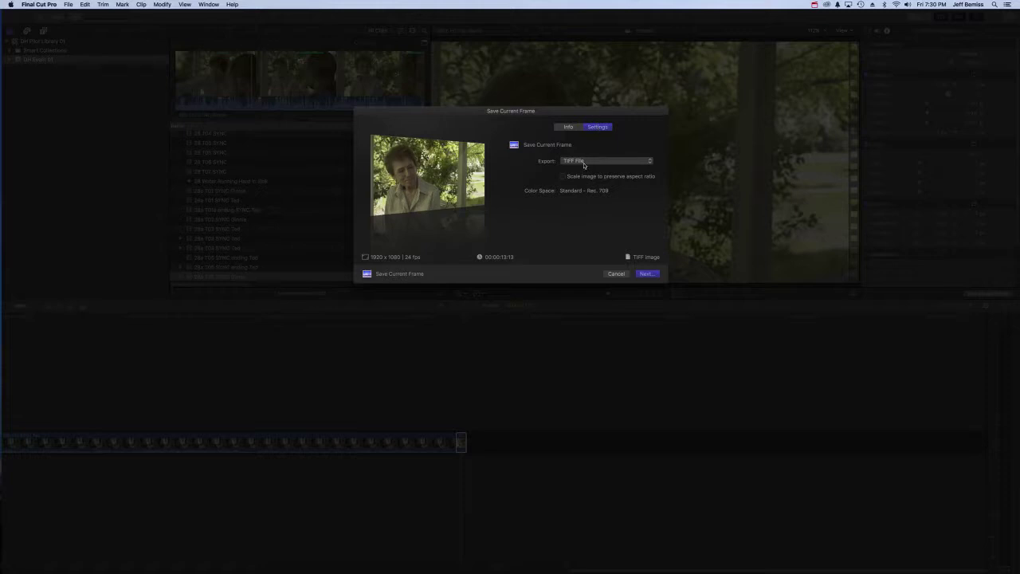
click(638, 273)
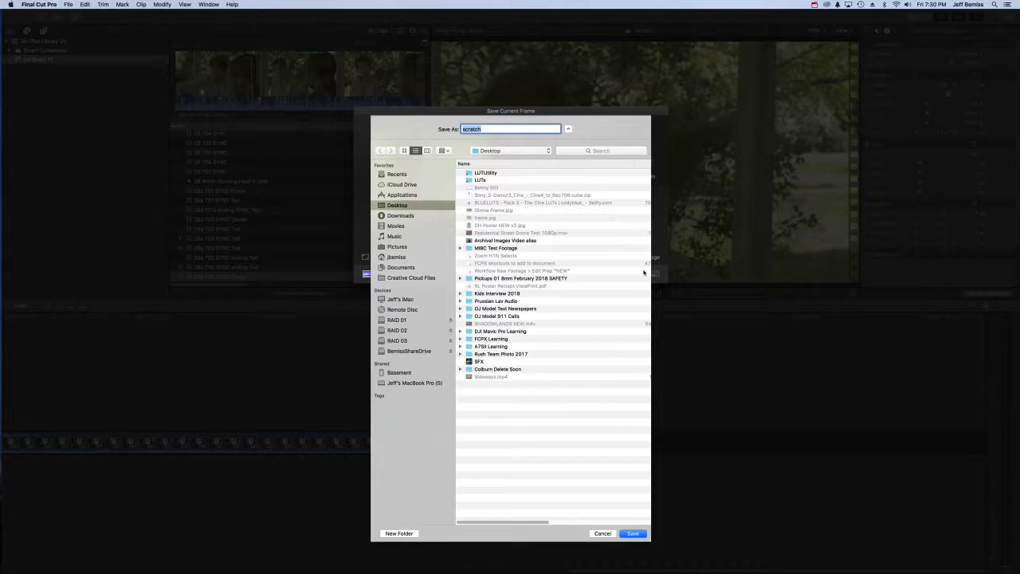
text(framm)
key(BackSpace)
key(BackSpace)
text(me clean)
key(Return)
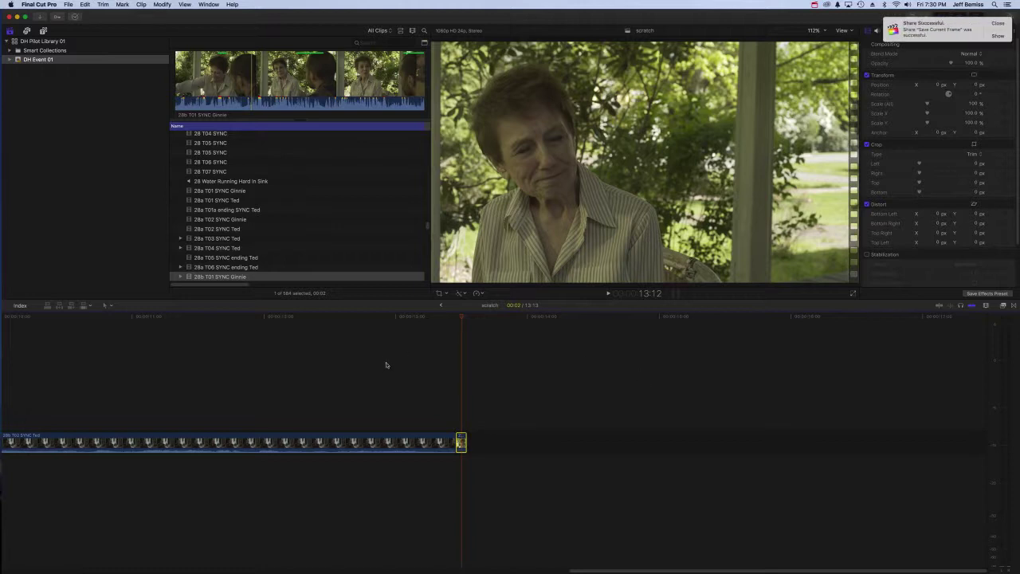
Step: Find the frame at 3:16 in the woman's first scratch clip, where the man intrudes at the edge of the shot
scroll(386, 365, left, 15)
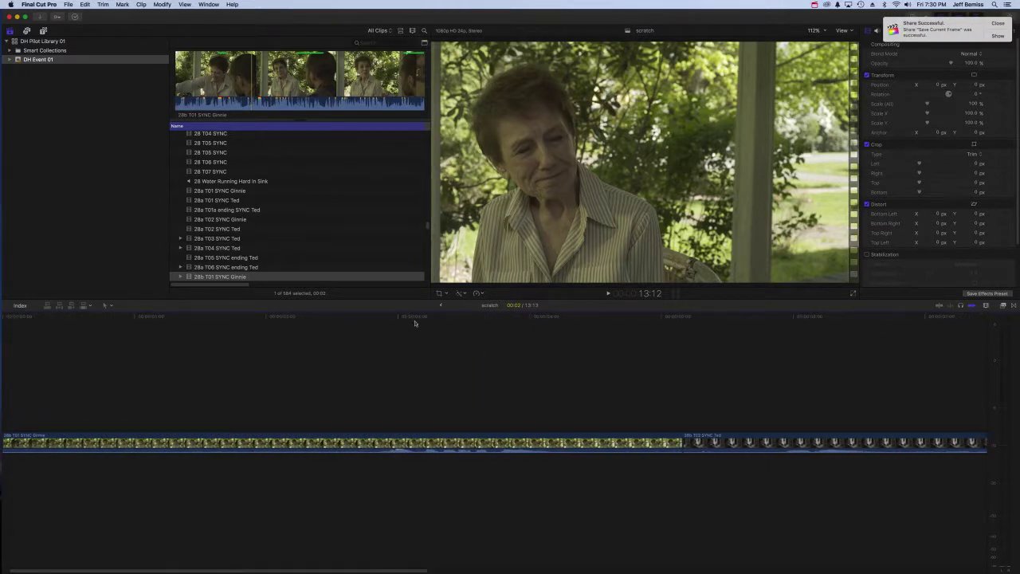
click(414, 323)
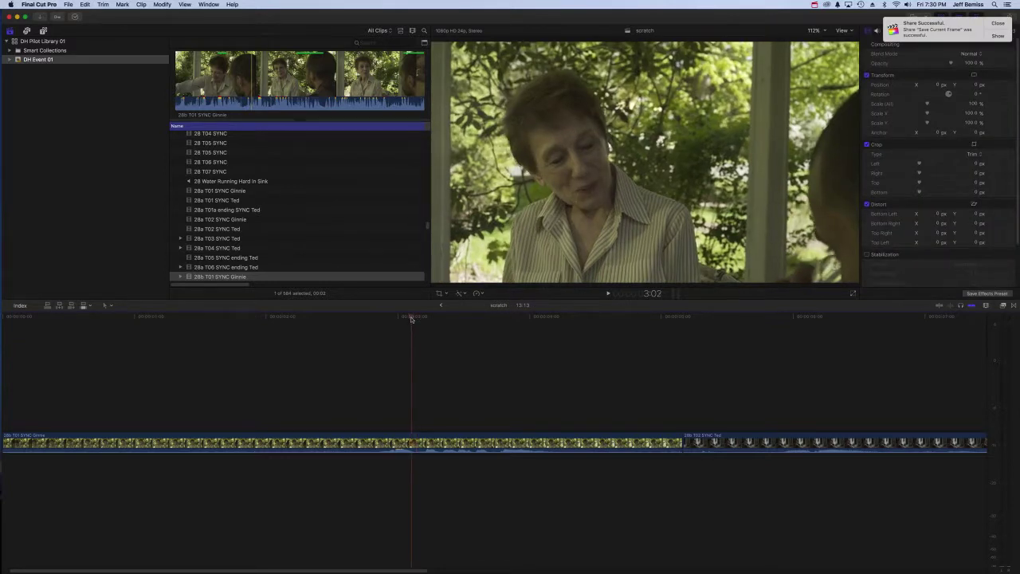
drag(412, 318, 486, 318)
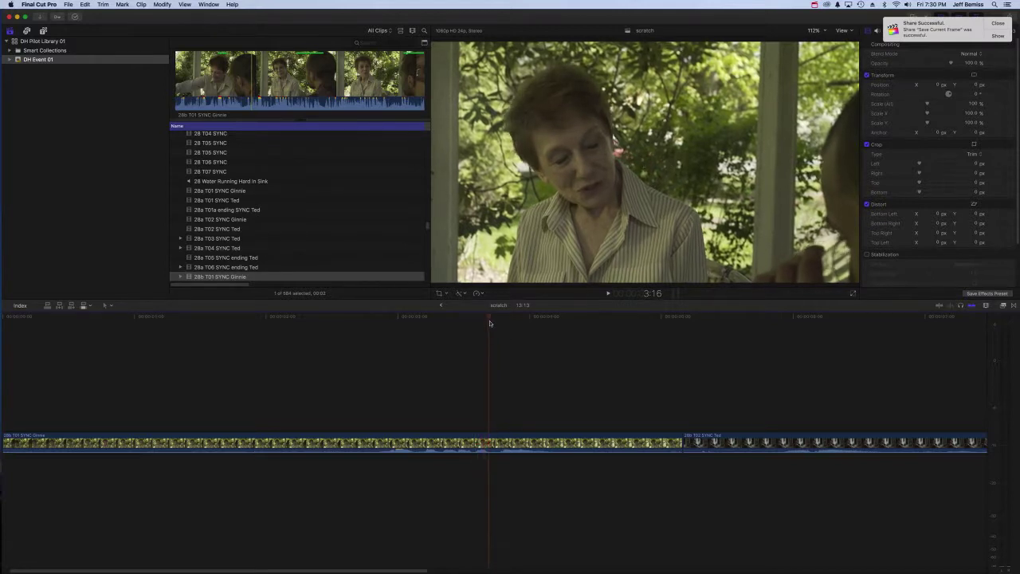
Step: Export the woman's clip frame at 3:16 as a TIFF file named "frame worst" on the Desktop and dismiss the share notifications
click(503, 441)
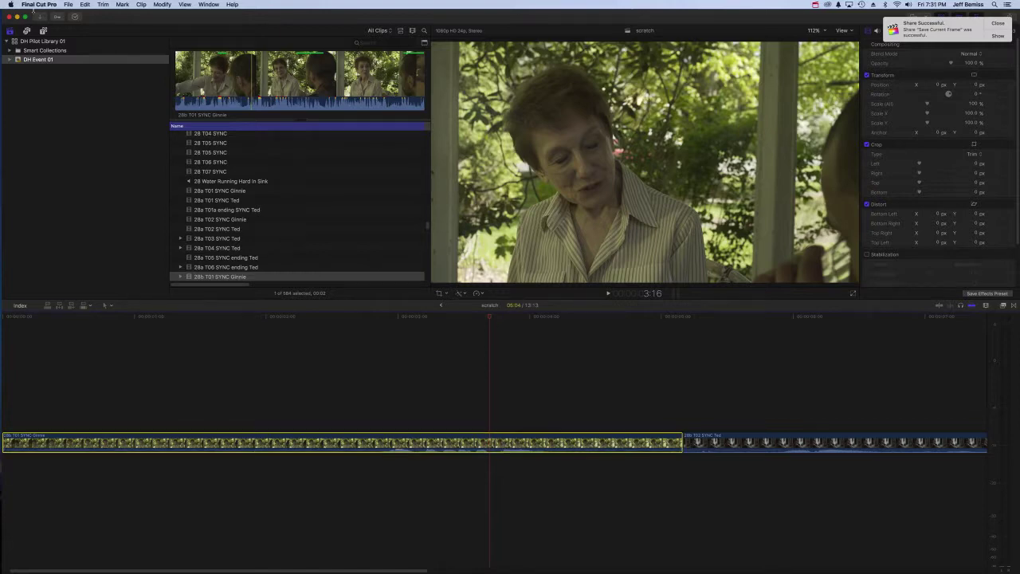
click(68, 4)
mouse_move(104, 83)
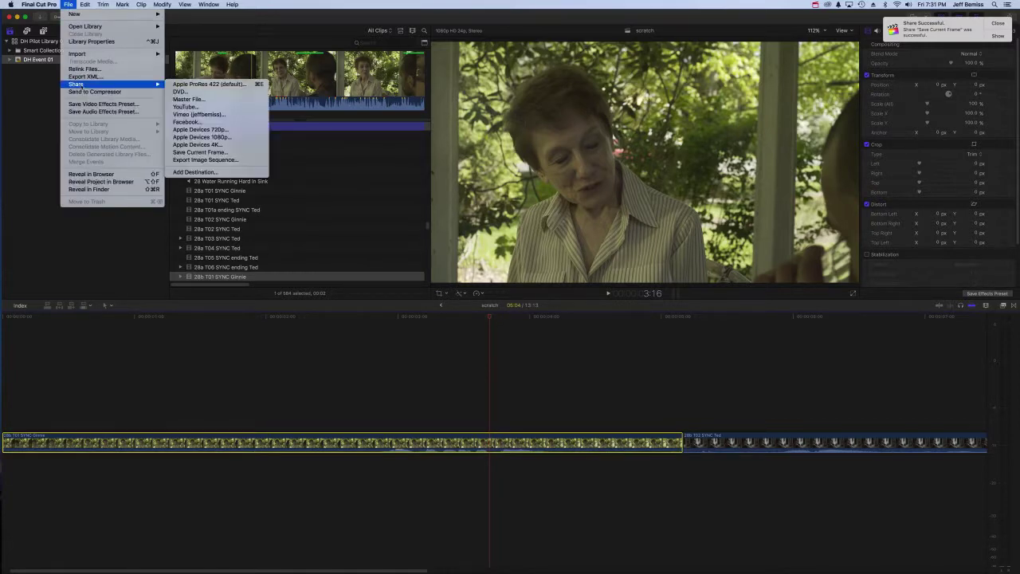
click(198, 152)
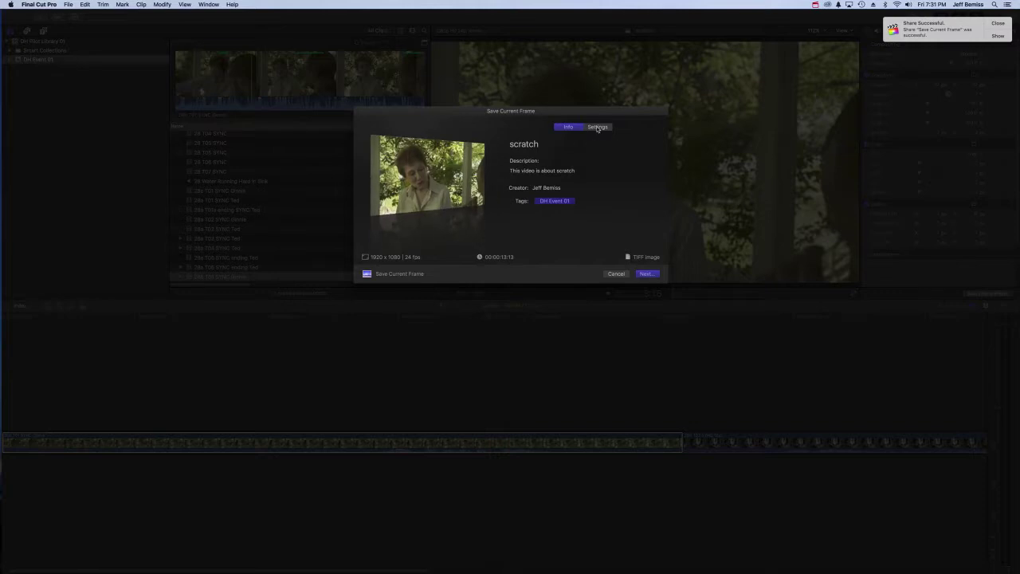
click(647, 274)
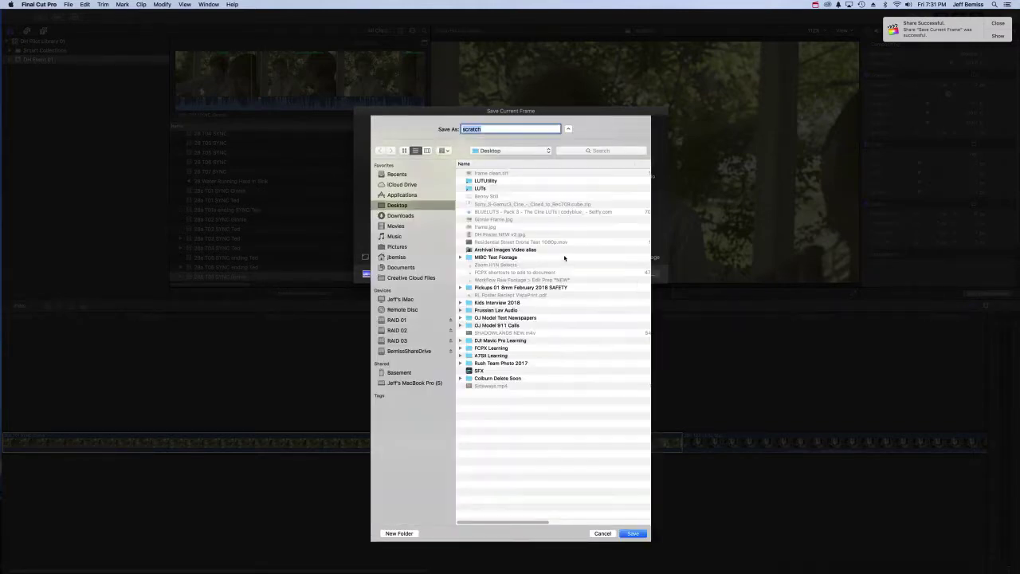
text(frame wors)
key(Return)
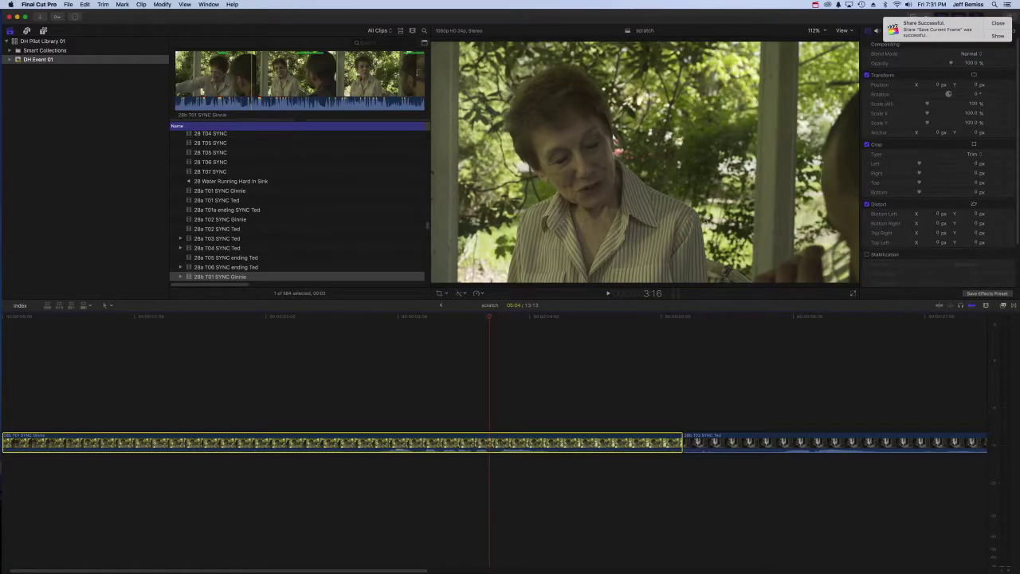
click(999, 24)
click(1000, 24)
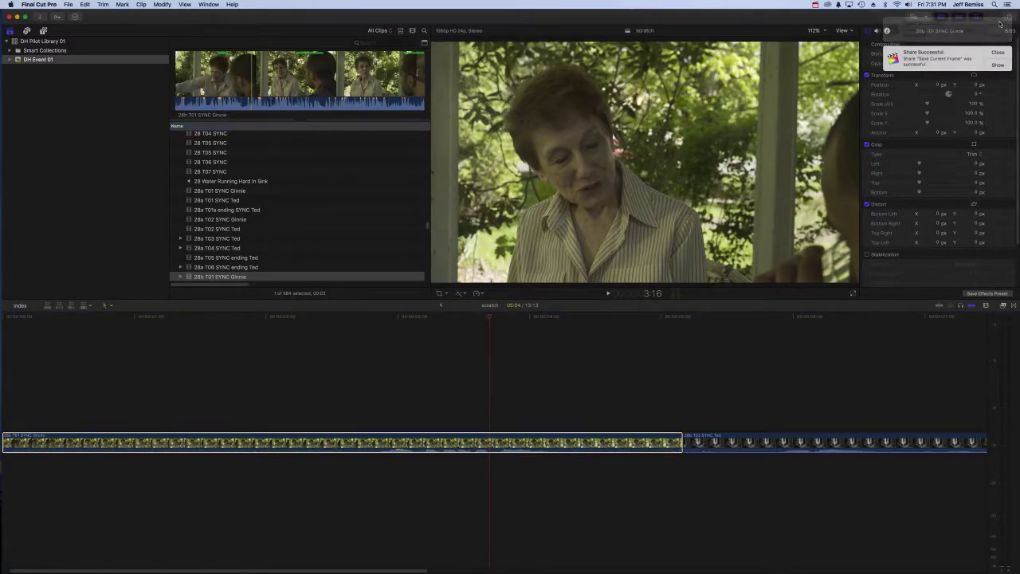
click(999, 23)
Step: Switch to Adobe Photoshop CC 2017 and open frame worst.tiff and frame clean.tiff together from the Desktop
mouse_move(9, 271)
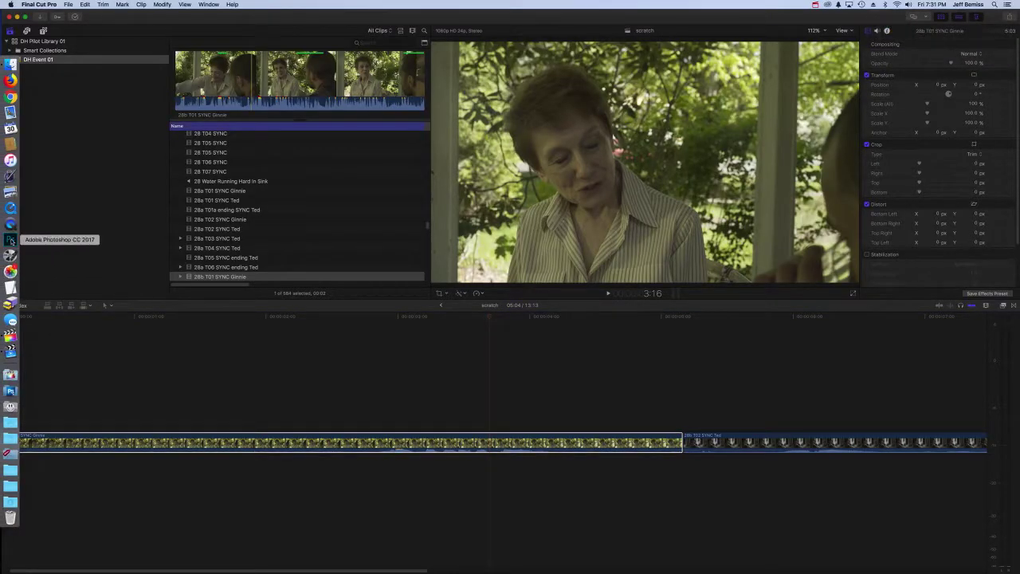
click(9, 239)
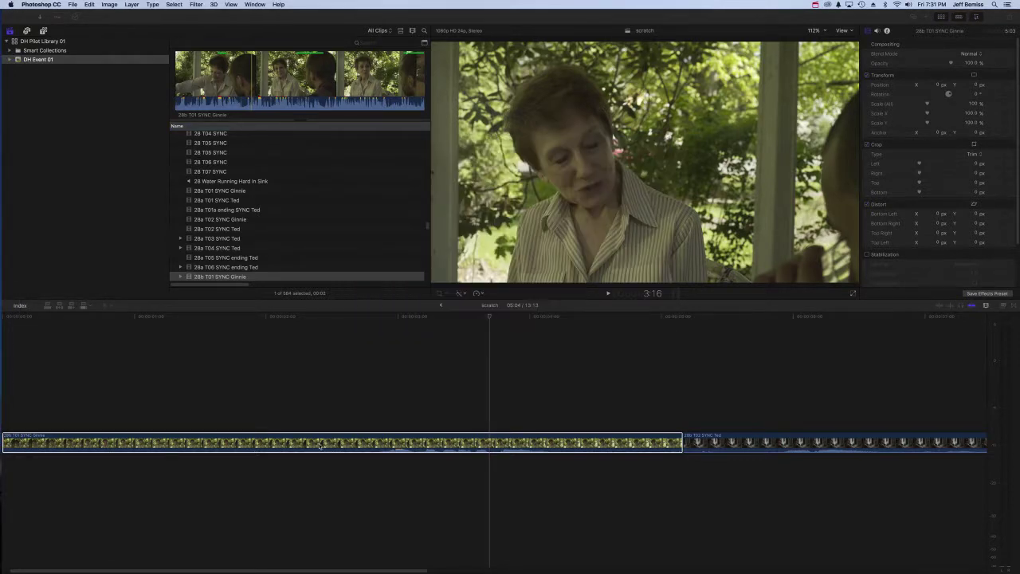
key(super+o)
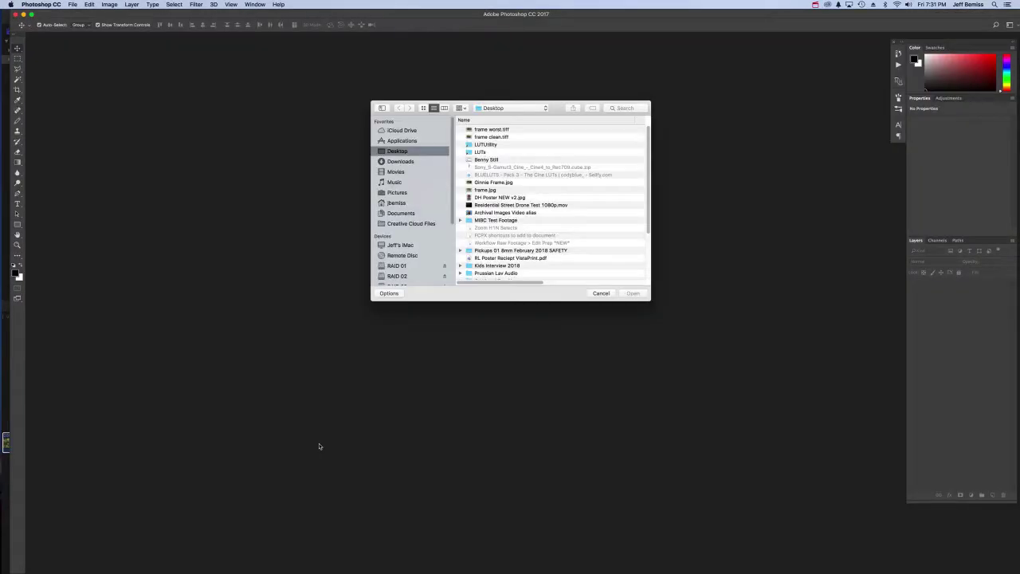
click(498, 130)
shift+click(491, 137)
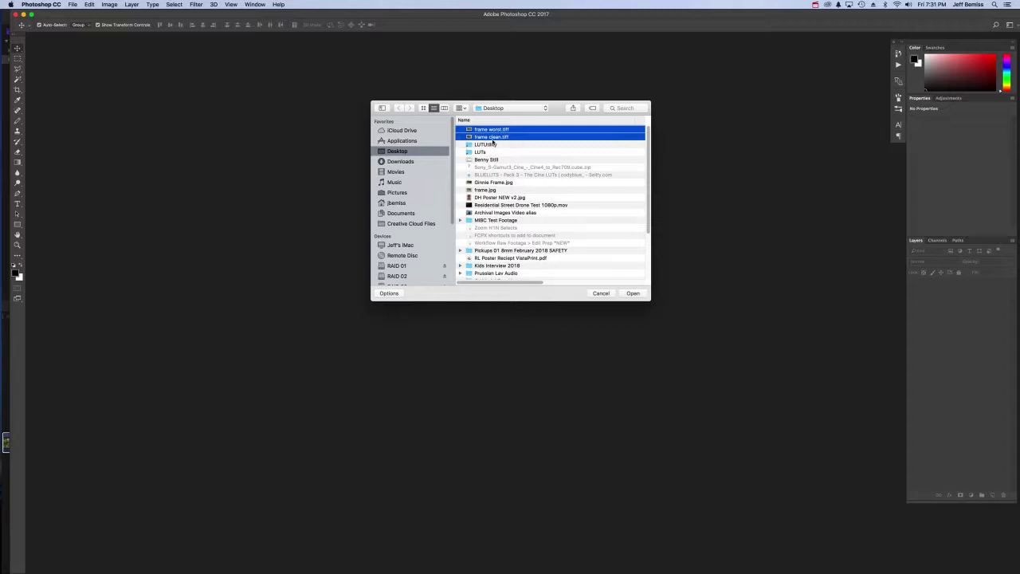
click(633, 293)
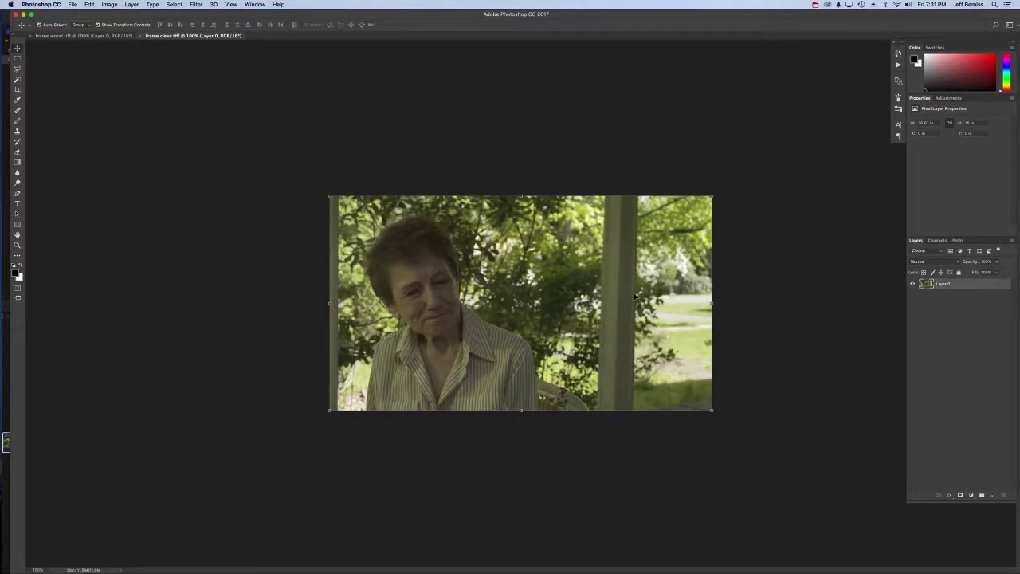
Step: Copy the entire frame worst image and paste it as a new layer over the frame clean image
key(ctrl+Tab)
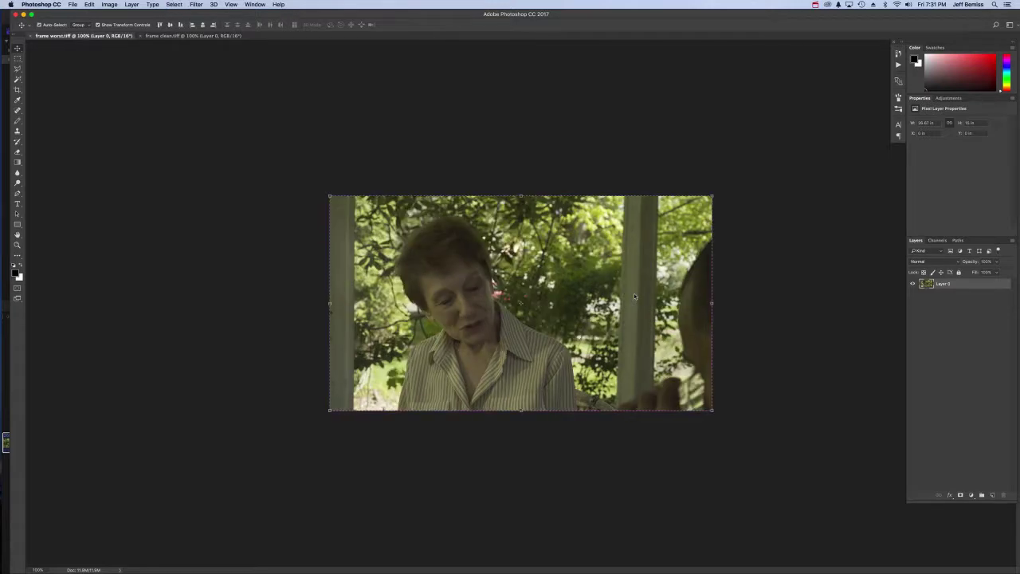
key(ctrl+Tab)
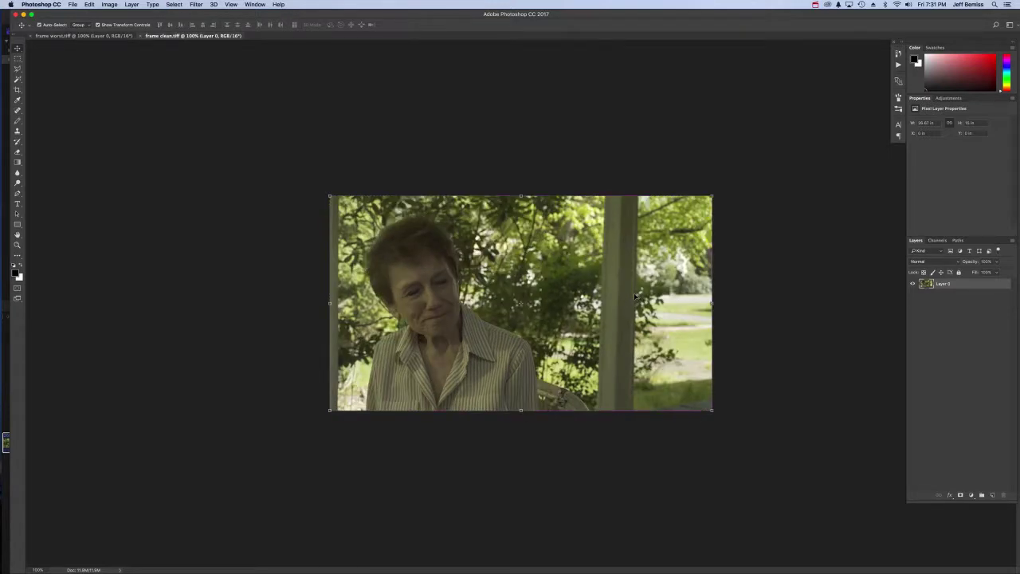
key(super+v)
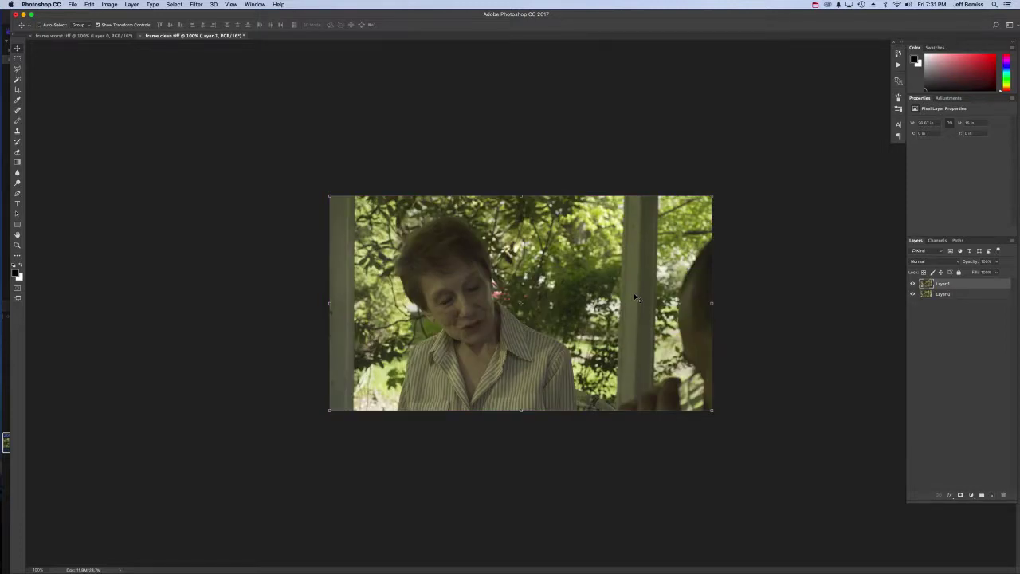
Step: Lower the pasted layer's opacity to about half and shift it about 1.43 in left, aligning its porch post with the layer beneath
click(998, 264)
drag(997, 274, 978, 276)
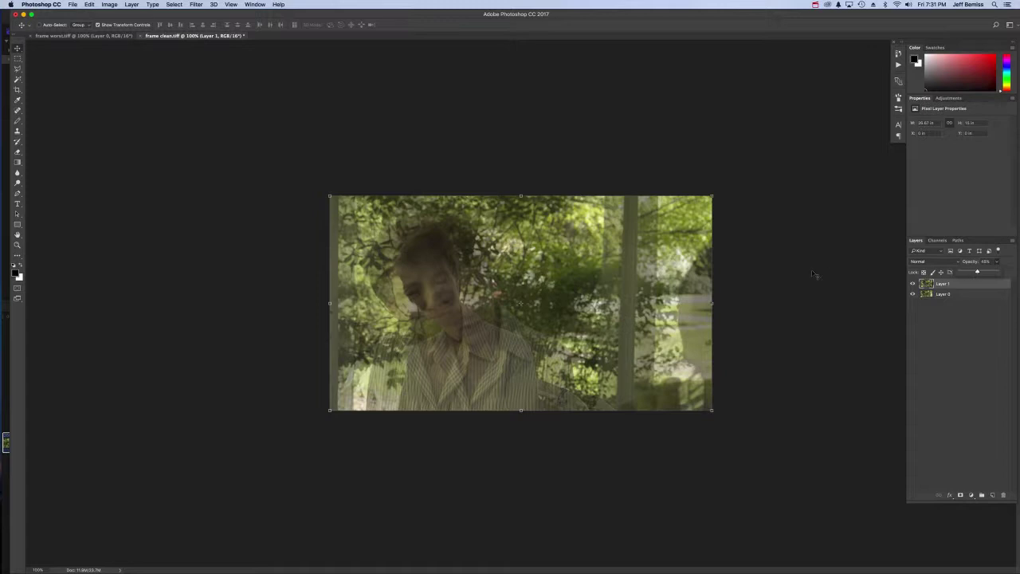
drag(652, 307, 632, 308)
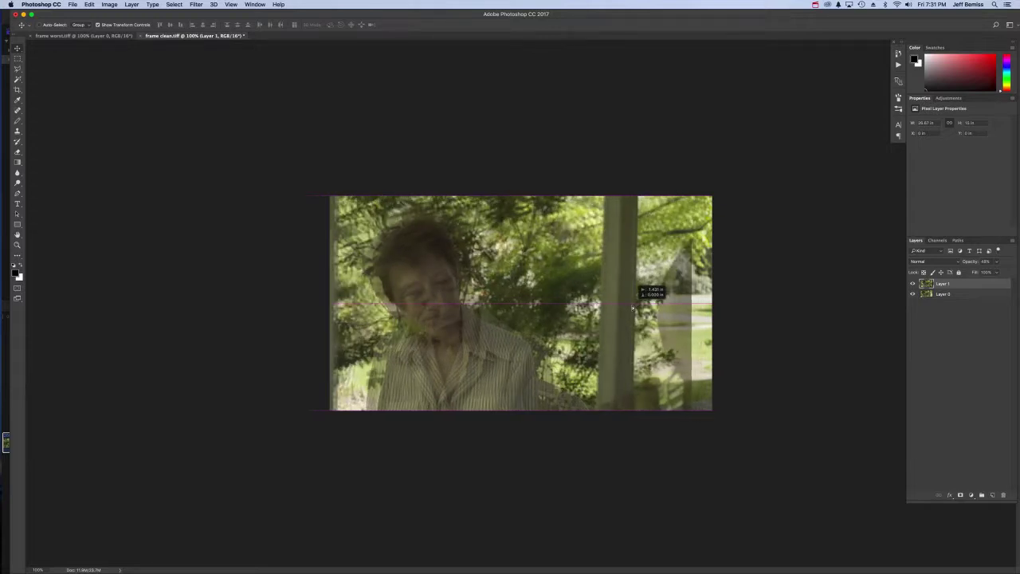
drag(632, 309, 632, 309)
Step: Outline a Polygonal Lasso selection from the middle of the porch post past the image's right edge, including the post's base
drag(18, 68, 56, 77)
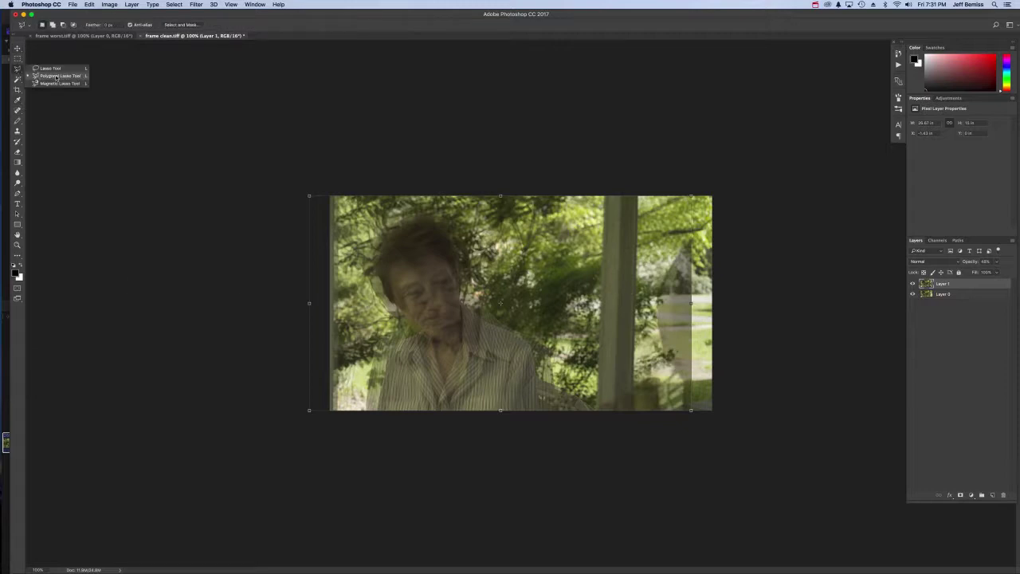
click(59, 76)
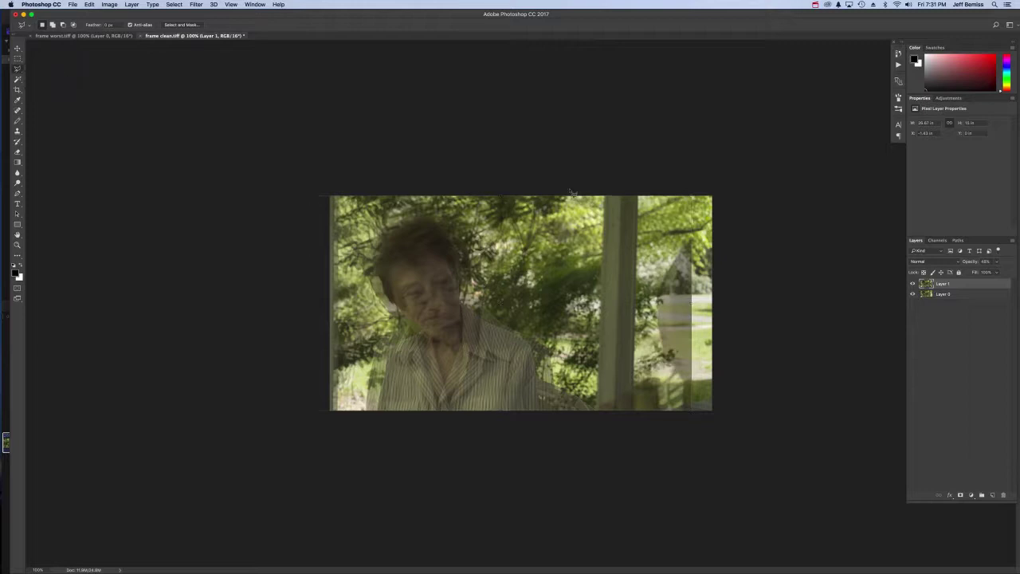
click(621, 180)
click(618, 393)
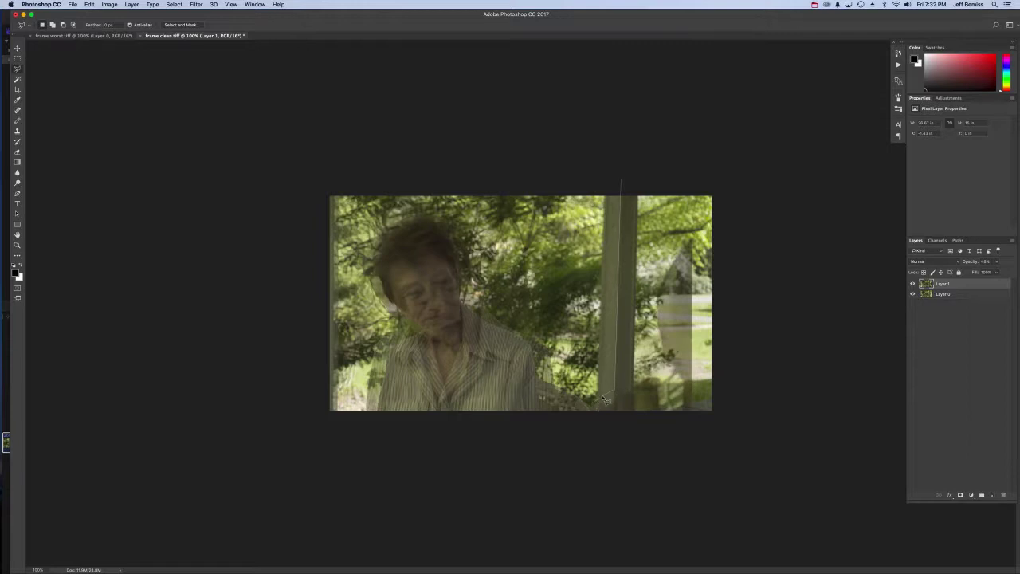
click(592, 409)
click(593, 424)
click(736, 424)
click(735, 181)
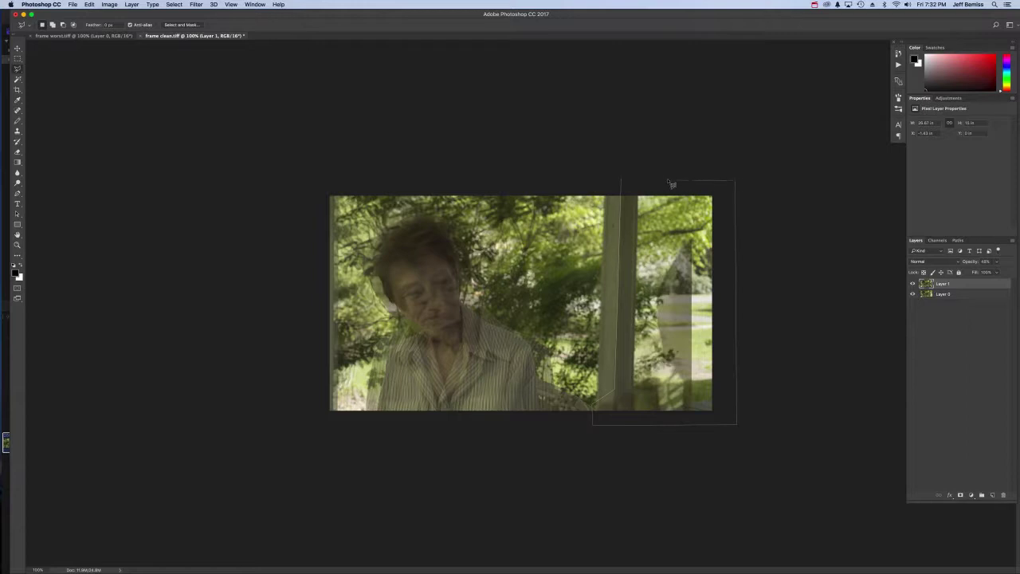
click(626, 182)
Step: Delete the semi-transparent reference layer, Layer 1, keeping the selection over the clean frame
right_click(946, 285)
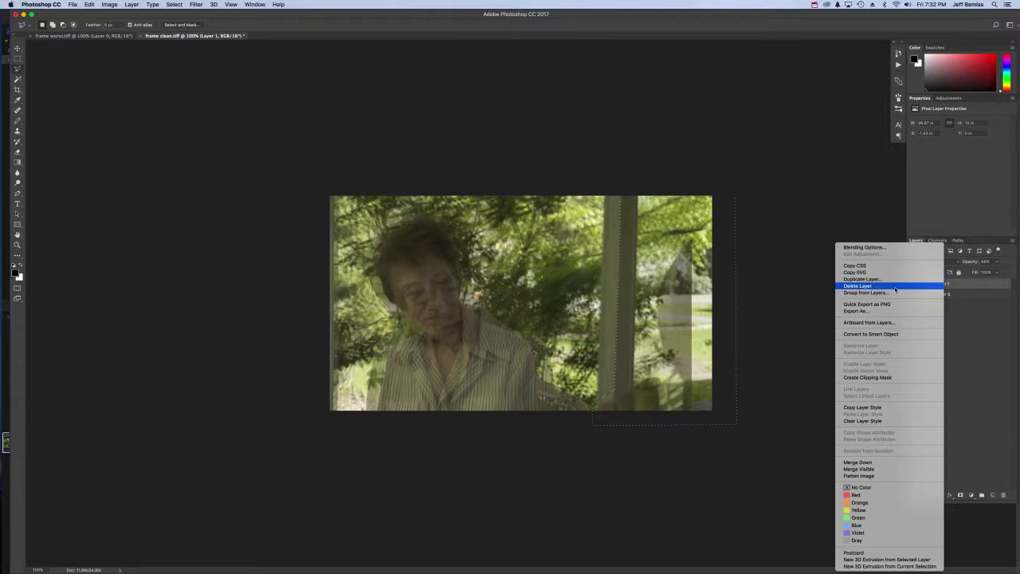
click(895, 287)
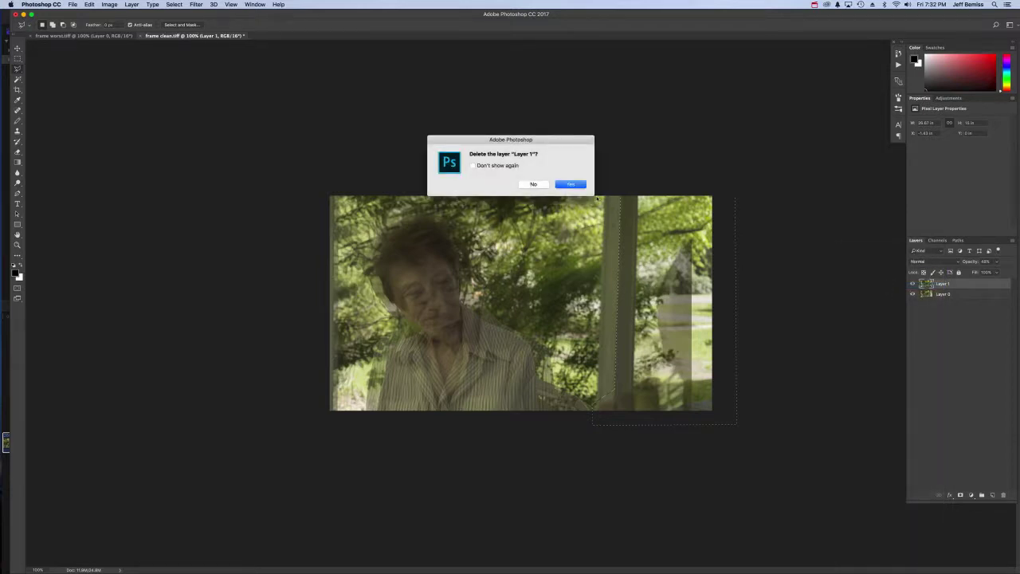
click(581, 186)
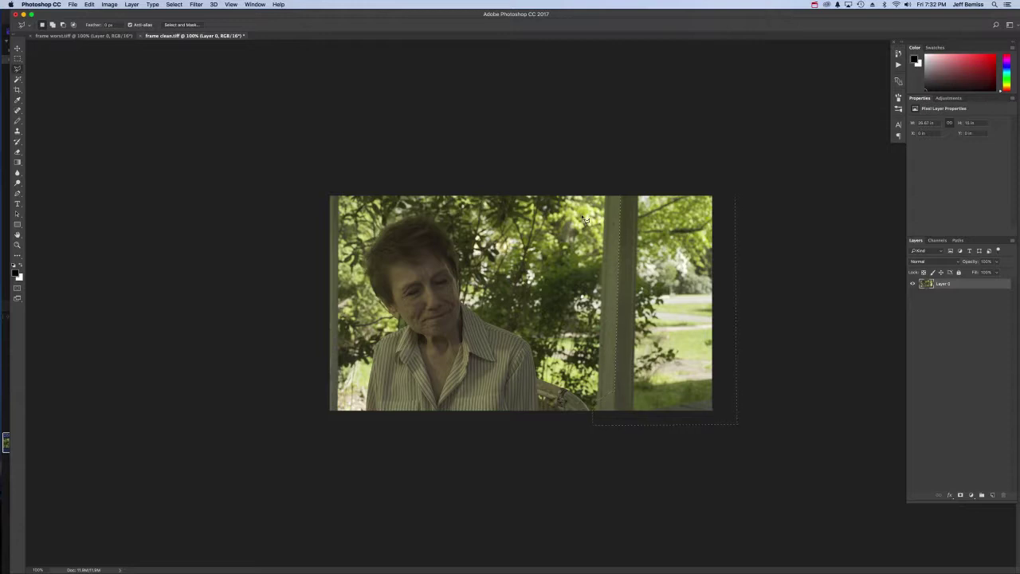
Step: Feather the selection by 12 pixels and clear everything outside it from the clean frame, leaving nothing selected
key(shift+F6)
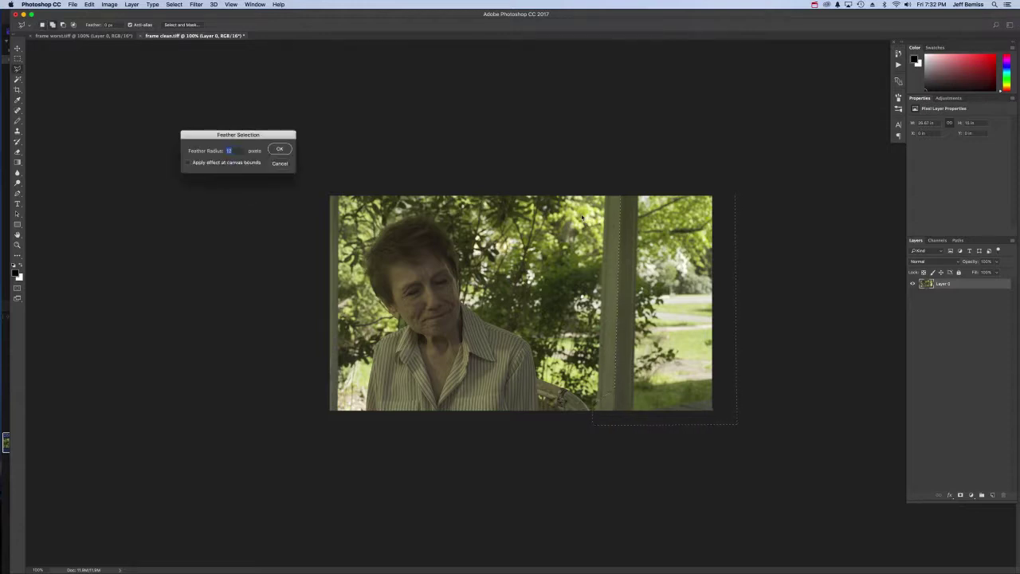
key(Return)
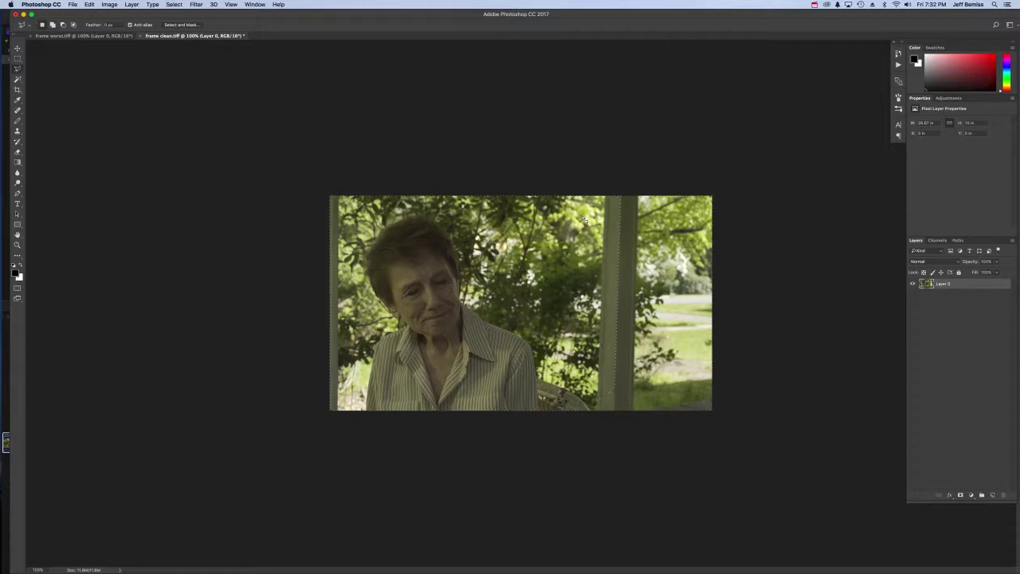
key(Delete)
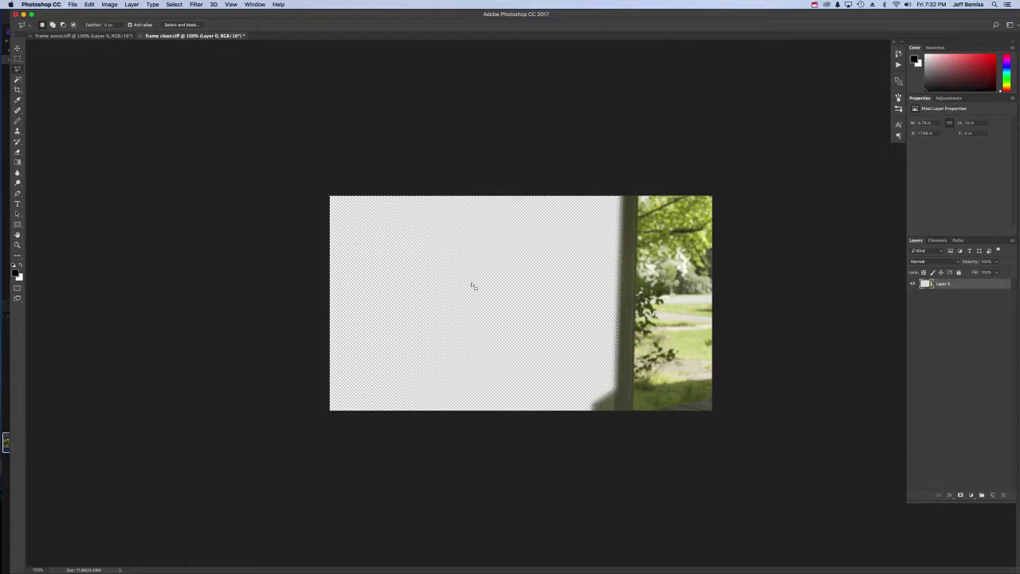
key(super+d)
Step: Save a PNG copy of the cut-out named "frame transparent" on the Desktop, without embedding the color profile
click(73, 4)
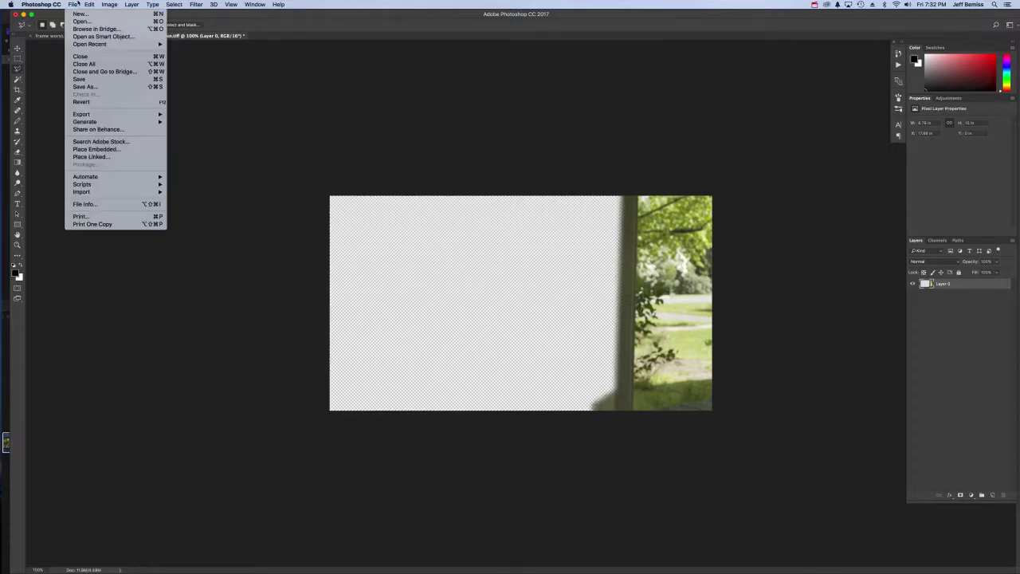
click(101, 86)
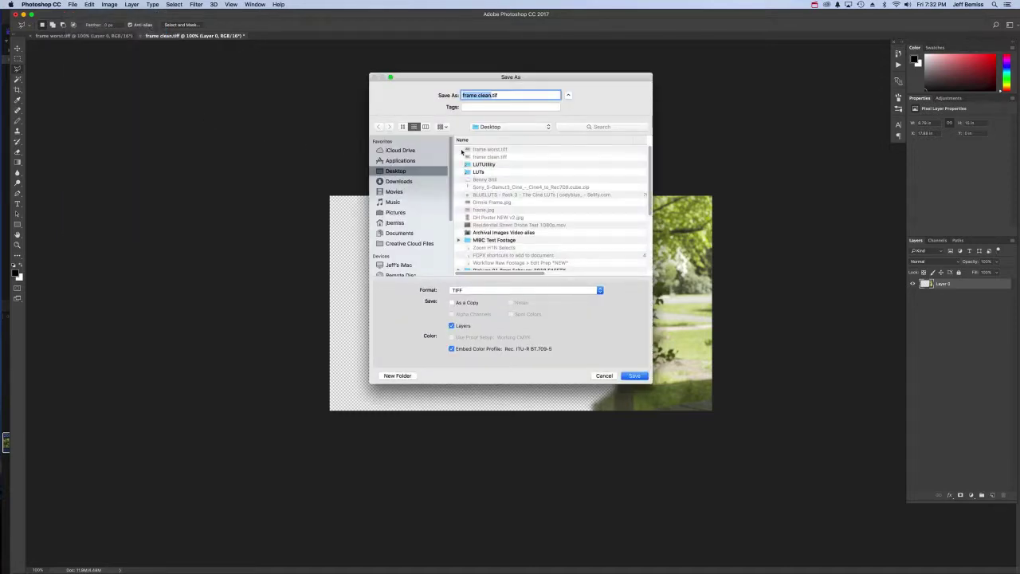
click(515, 289)
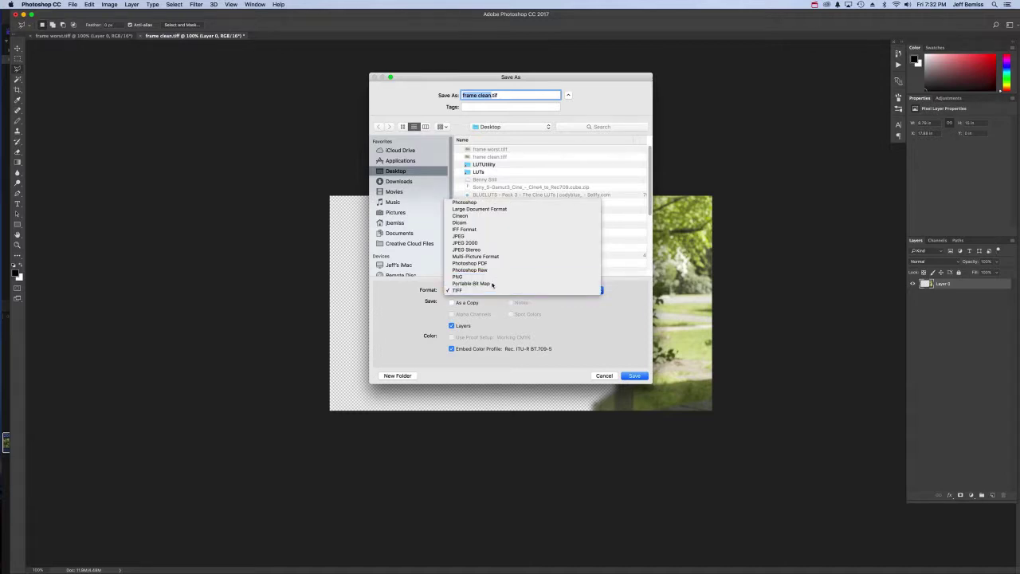
click(478, 274)
click(474, 351)
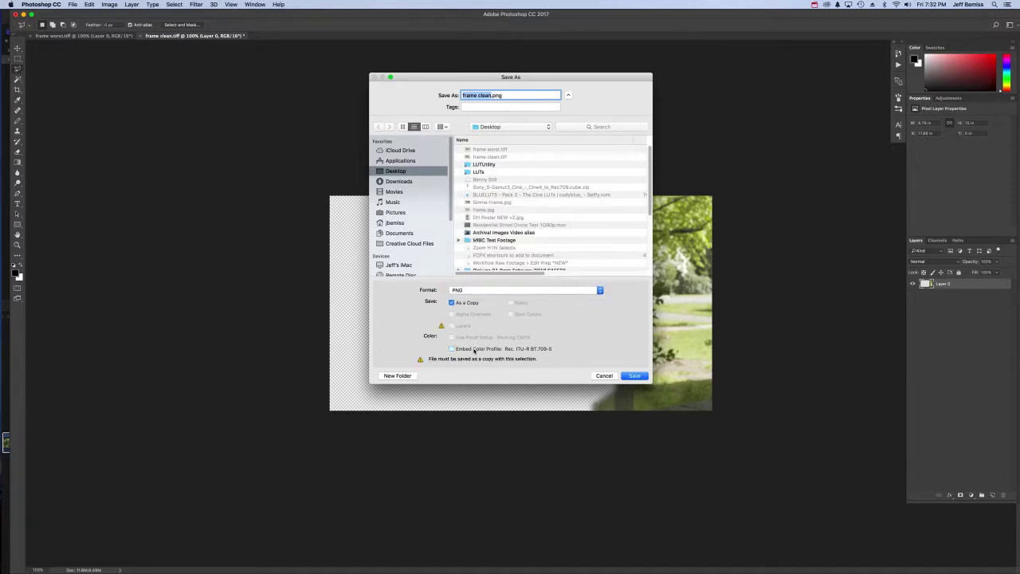
double_click(488, 95)
text(transparent)
key(Return)
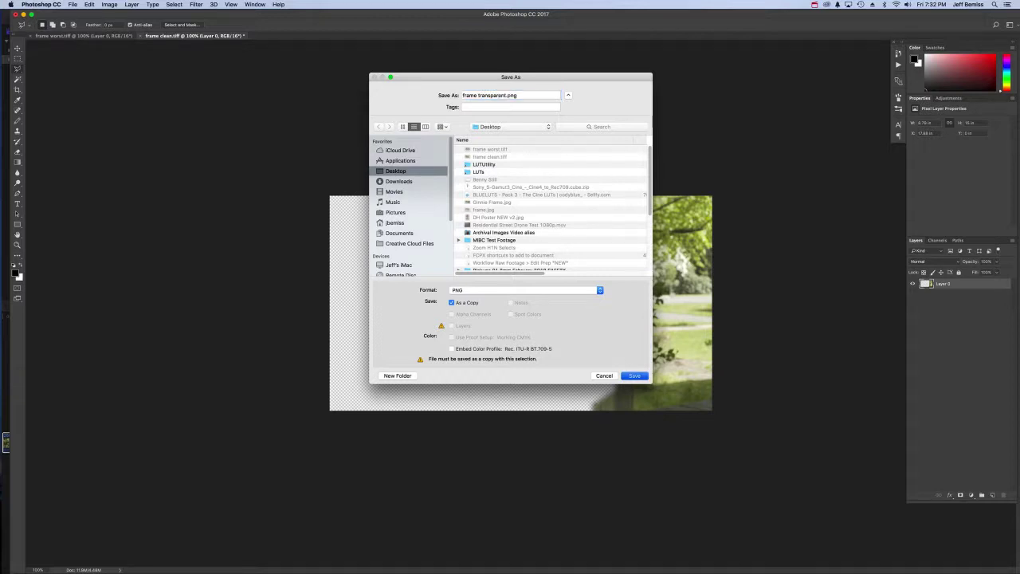
key(Return)
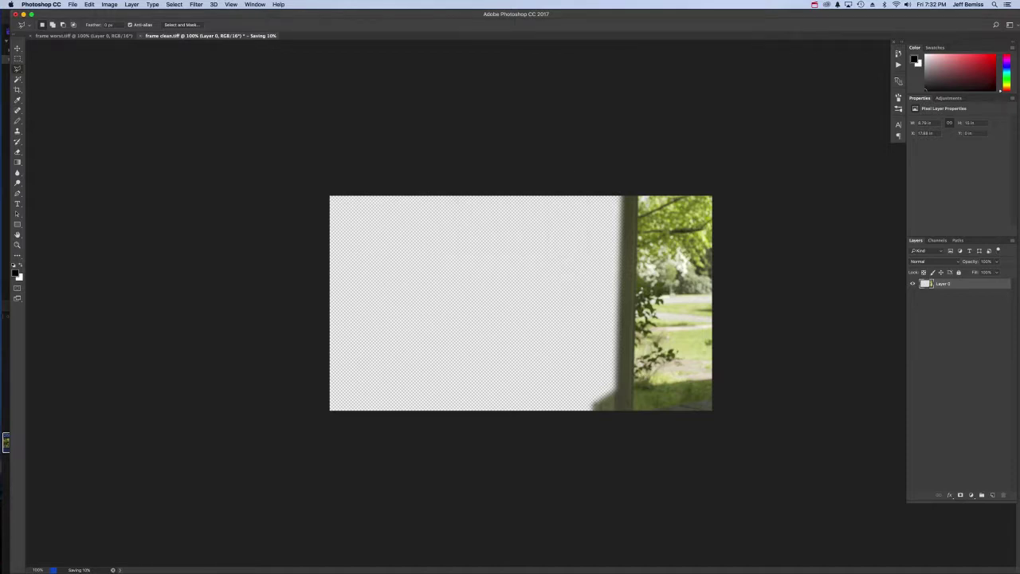
Step: Switch to Final Cut Pro and import frame transparent.png from the Desktop into DH Event 01, leaving the file in place
key(super+q)
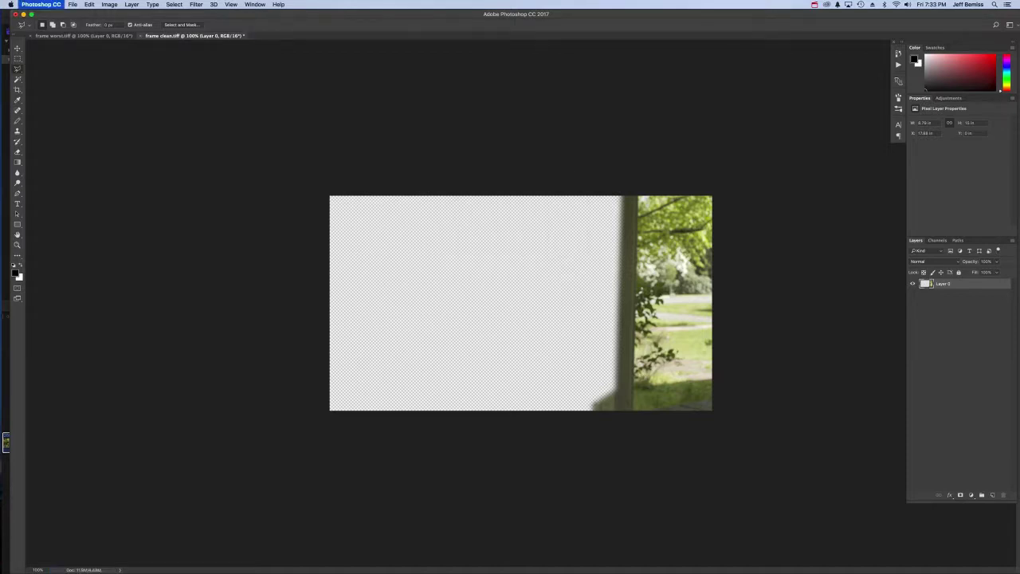
click(481, 184)
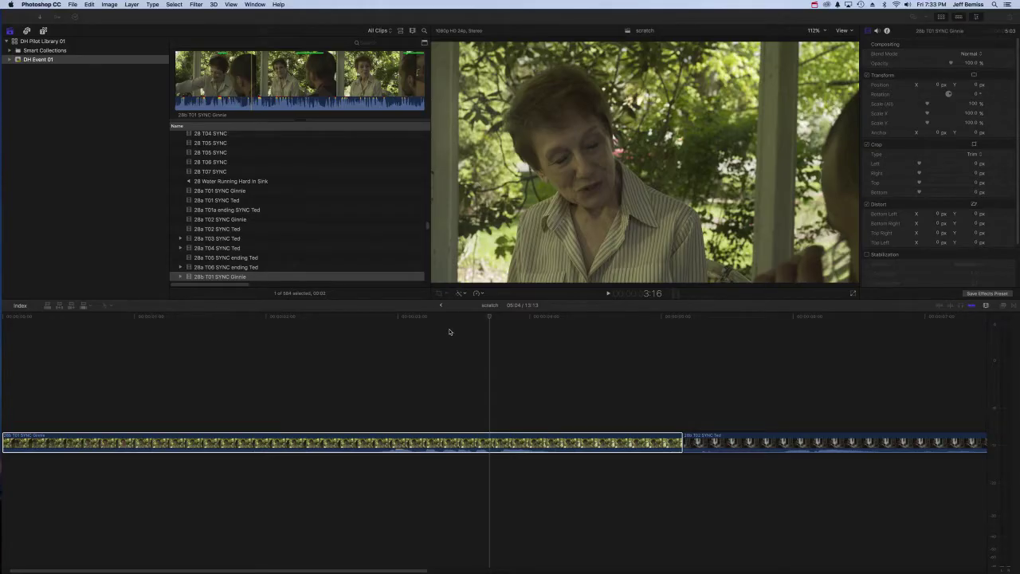
key(super+i)
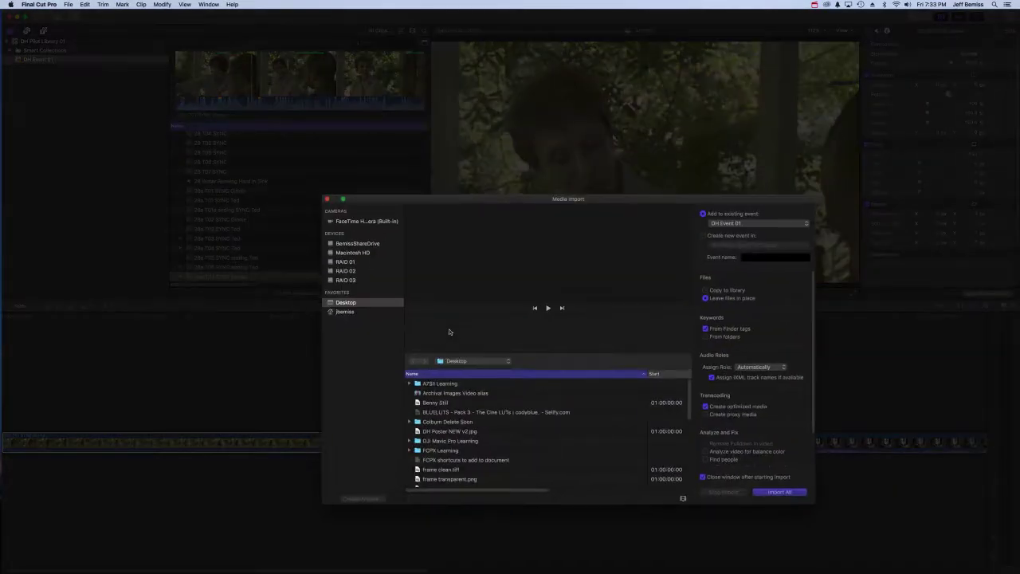
scroll(441, 418, down, 5)
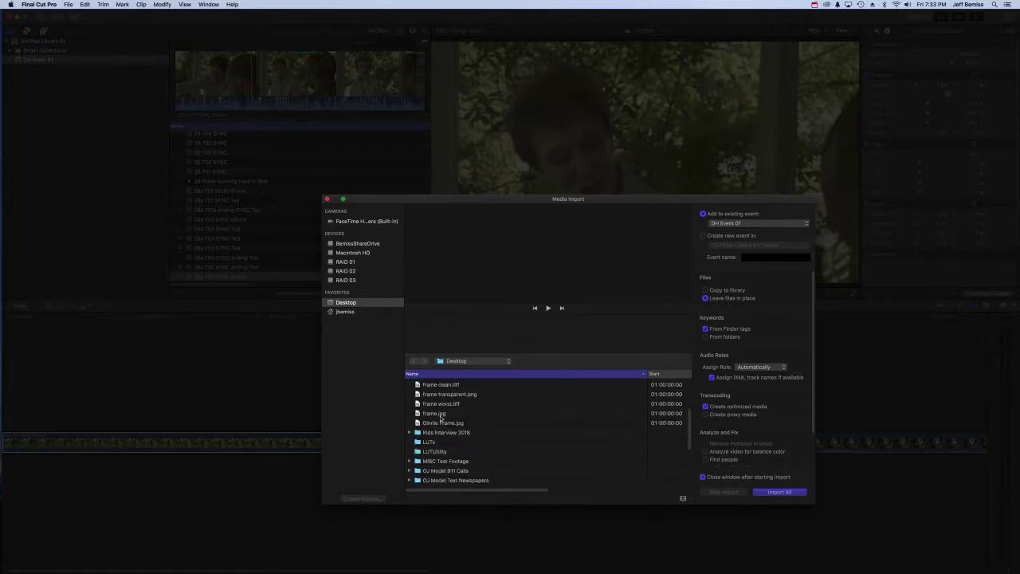
click(452, 394)
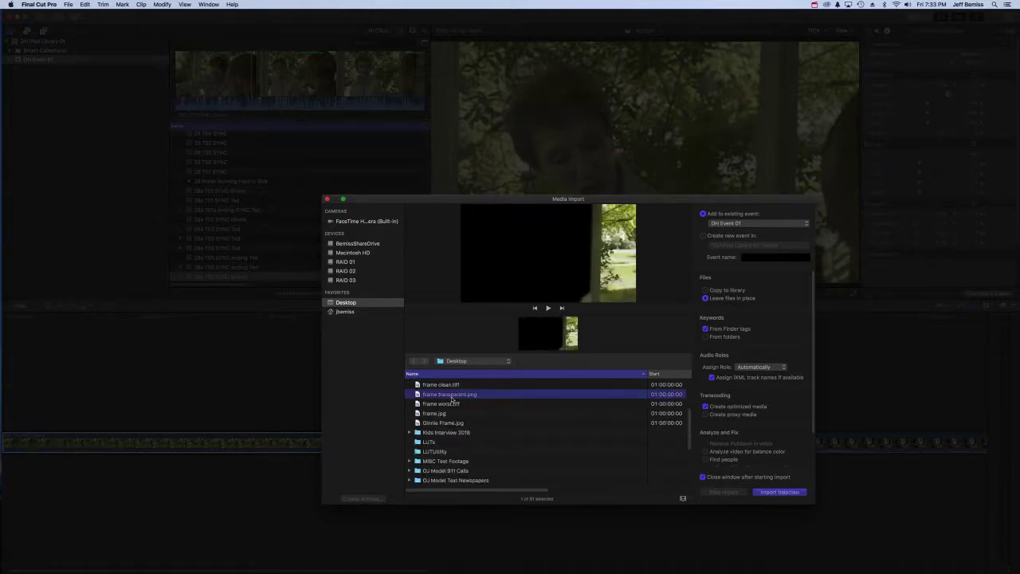
key(Return)
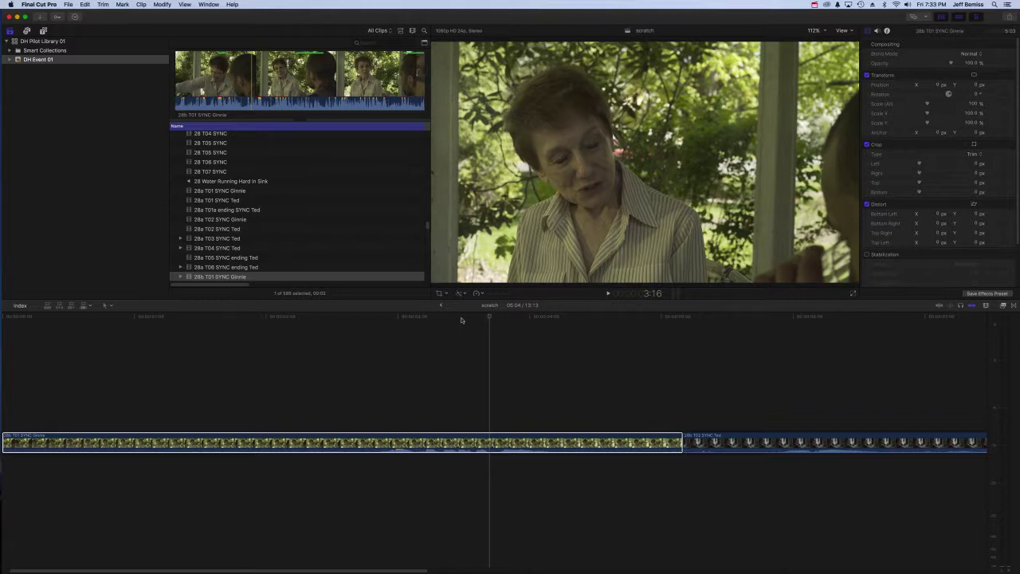
Step: Add a marker on the last frame of the woman's clip and extend the clip's end by 2:00 seconds
key(super+2)
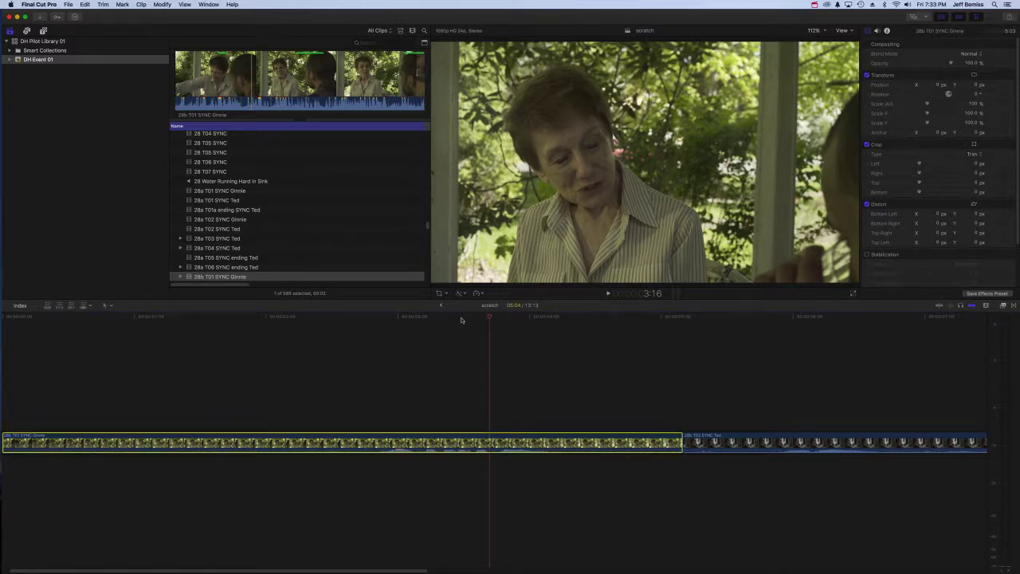
key(super+minus)
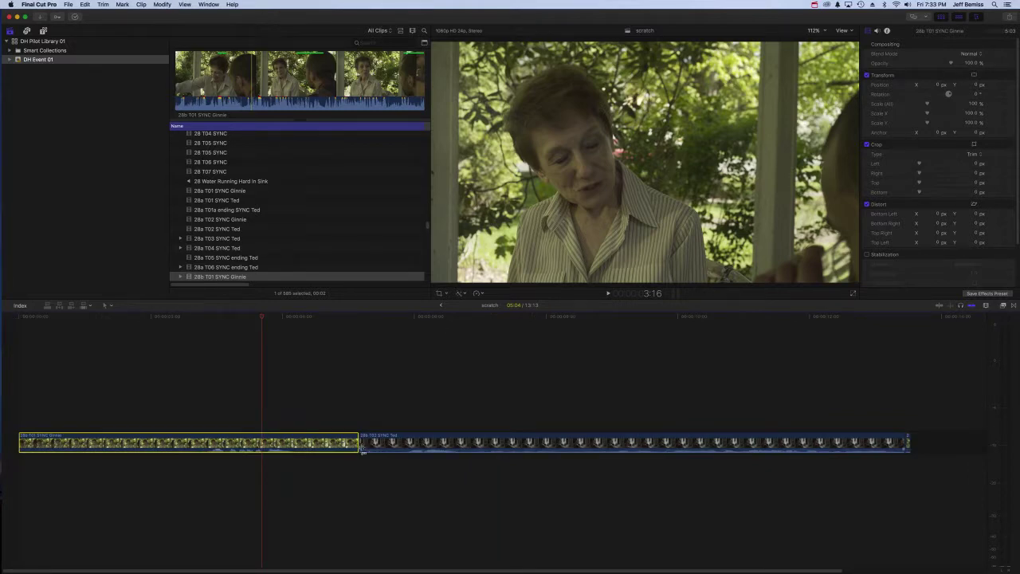
drag(379, 318, 360, 319)
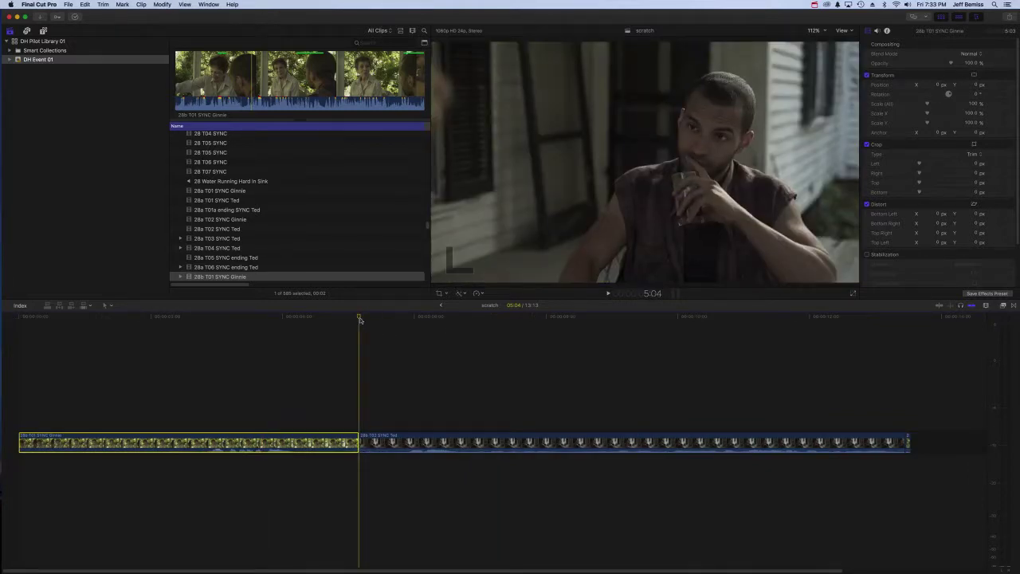
key(Left)
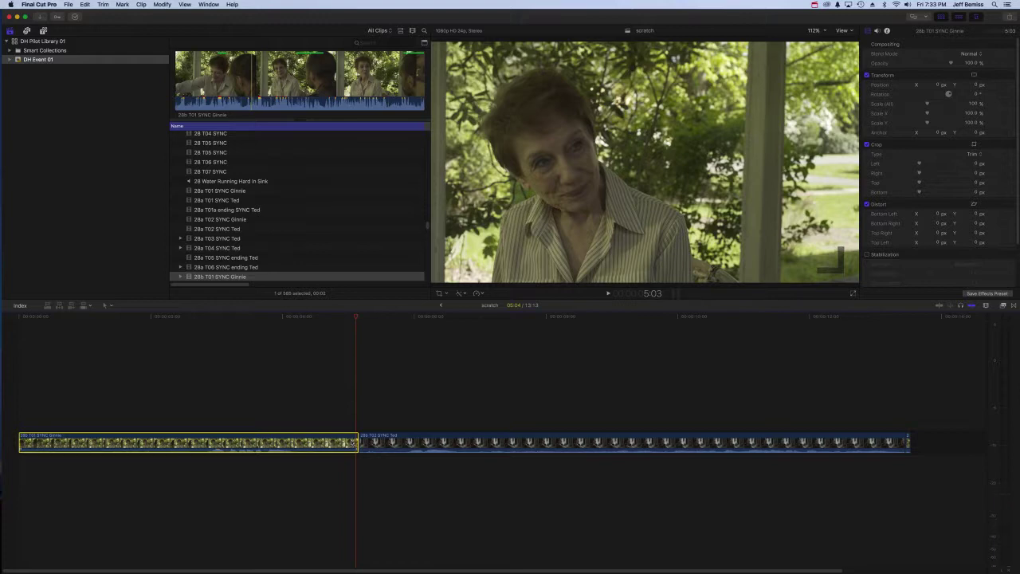
key(Right)
key(Left)
click(356, 444)
key(minus)
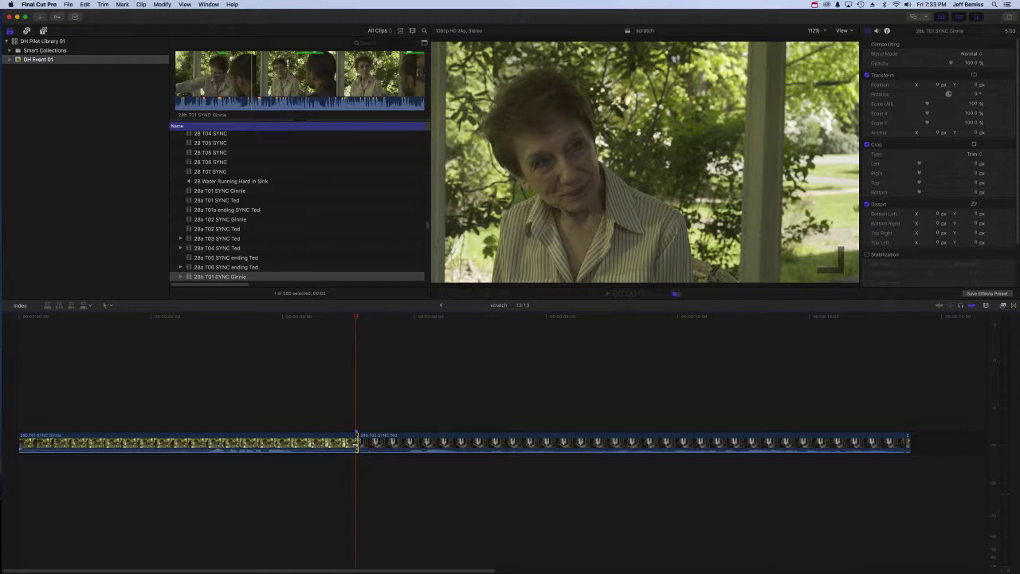
text(2:00)
key(Return)
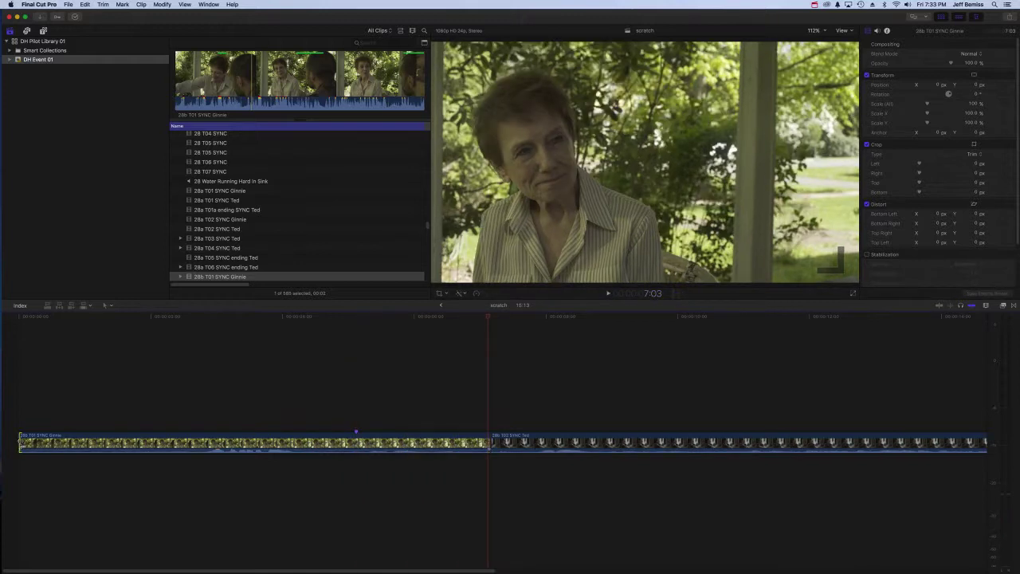
Step: Extend the start of the woman's clip by 2:00 seconds and fit the whole sequence in the timeline
key(minus)
text(200)
key(Return)
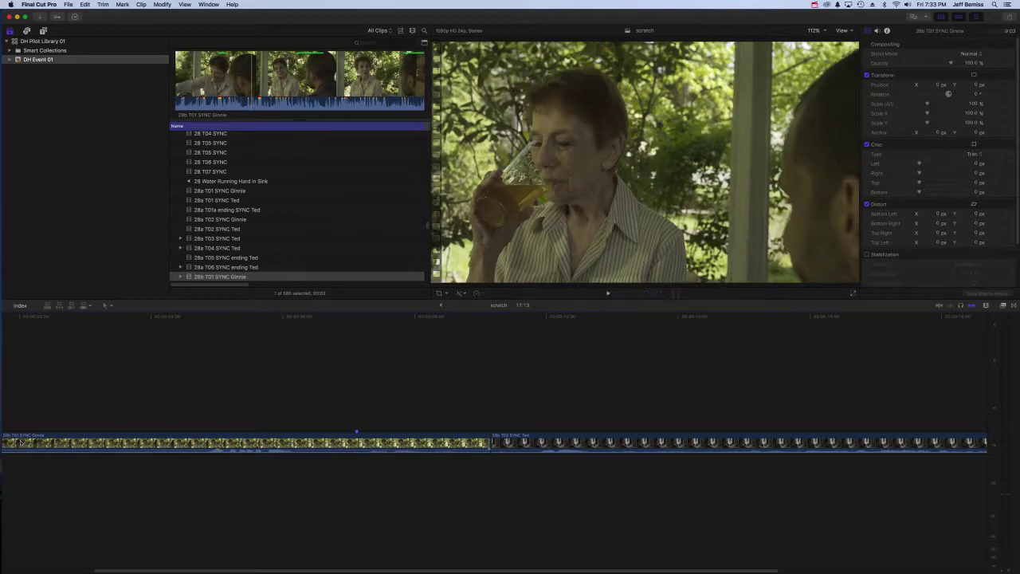
key(shift+z)
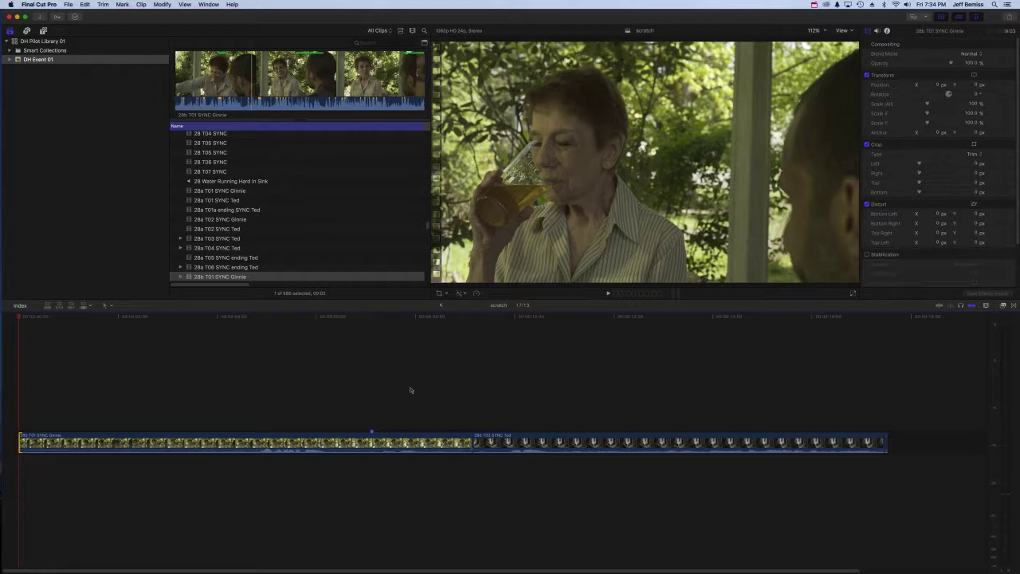
Step: Place the Simple Tracker generator above the start of the woman's clip and trim it to that clip's end
click(43, 30)
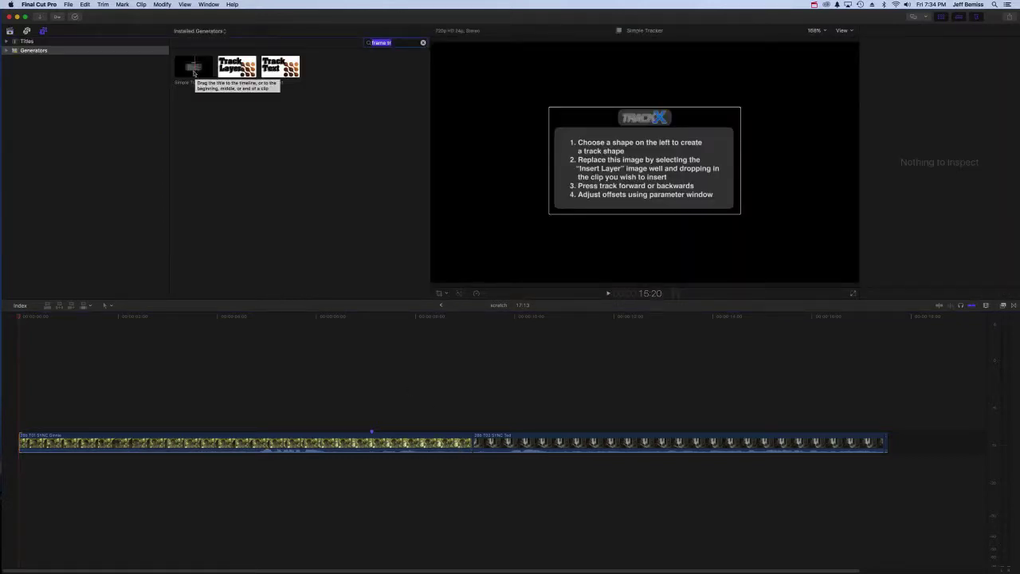
drag(194, 72, 23, 397)
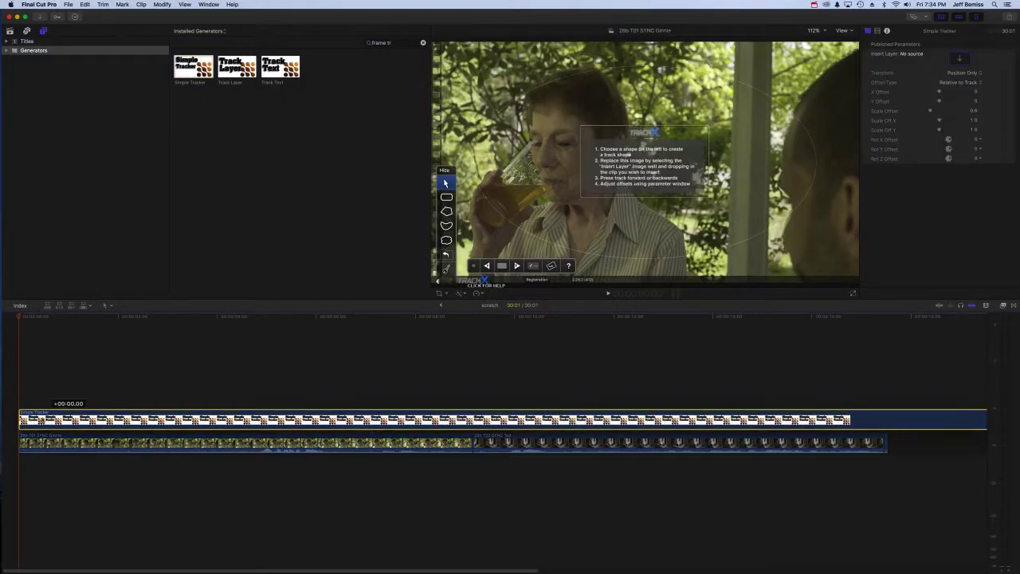
click(473, 317)
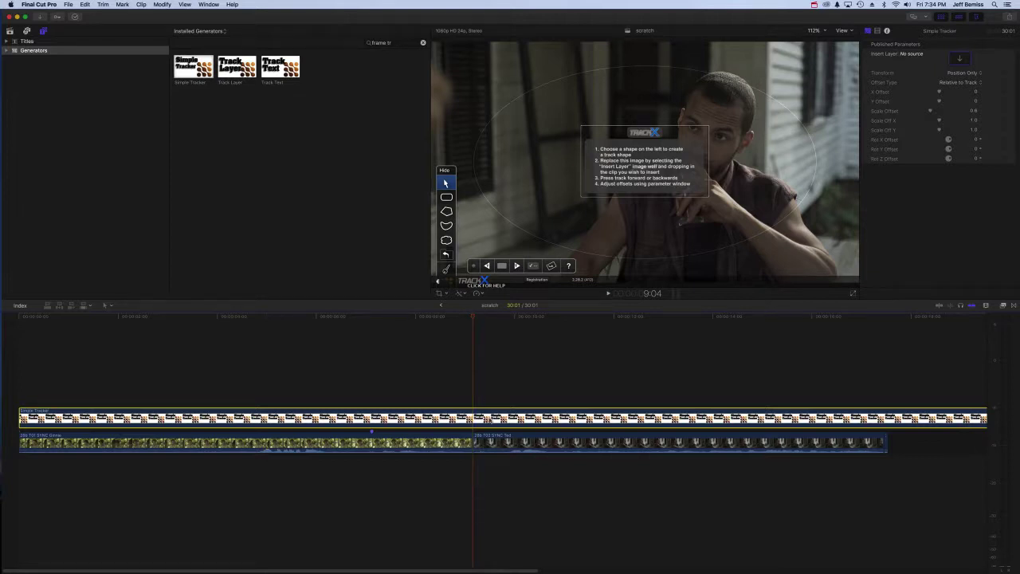
key(alt+bracketright)
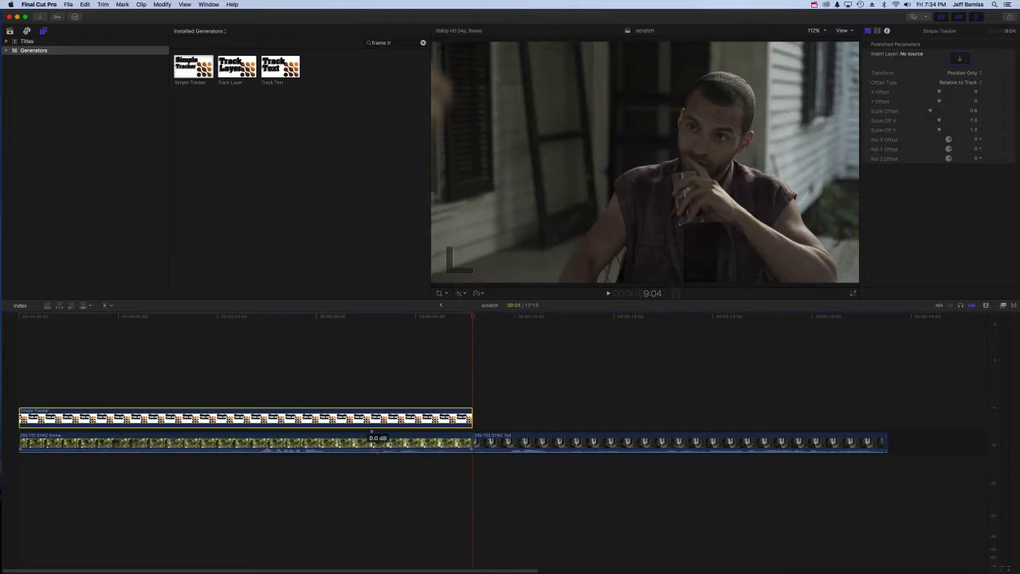
Step: On the tracker's first frame, draw a closed four-sided polygon track shape around the porch post between the woman and the man
click(373, 440)
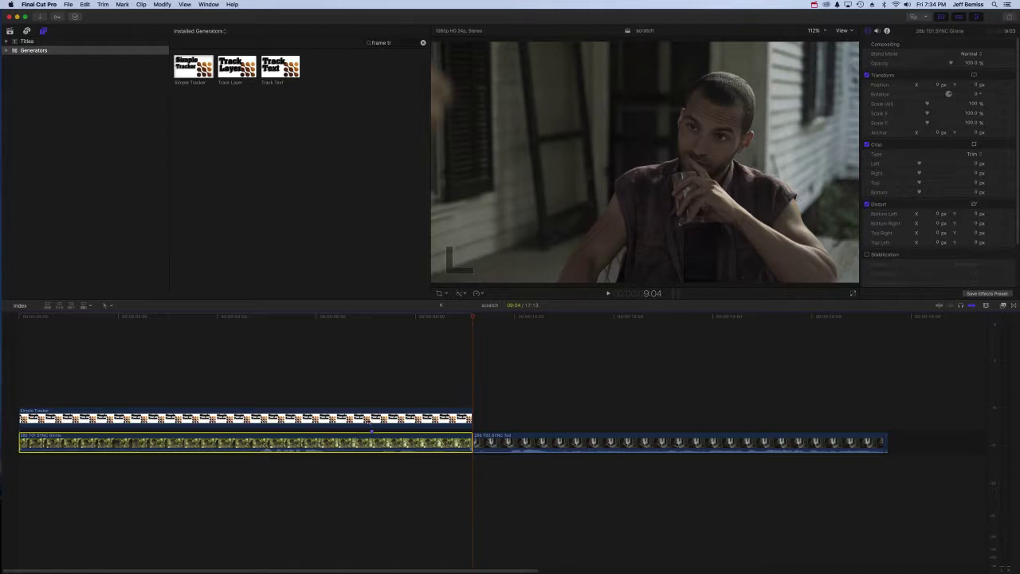
click(371, 417)
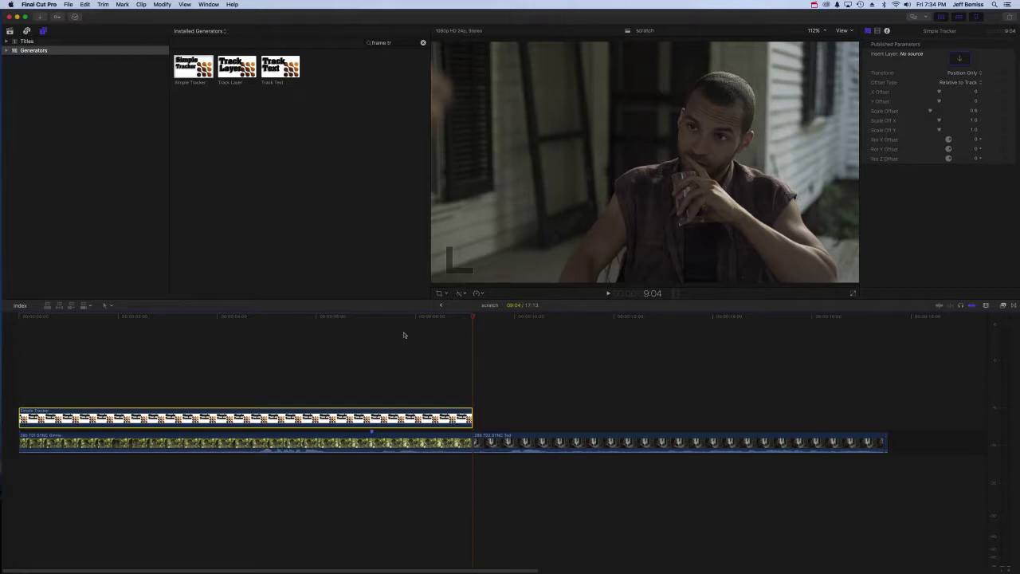
key(Home)
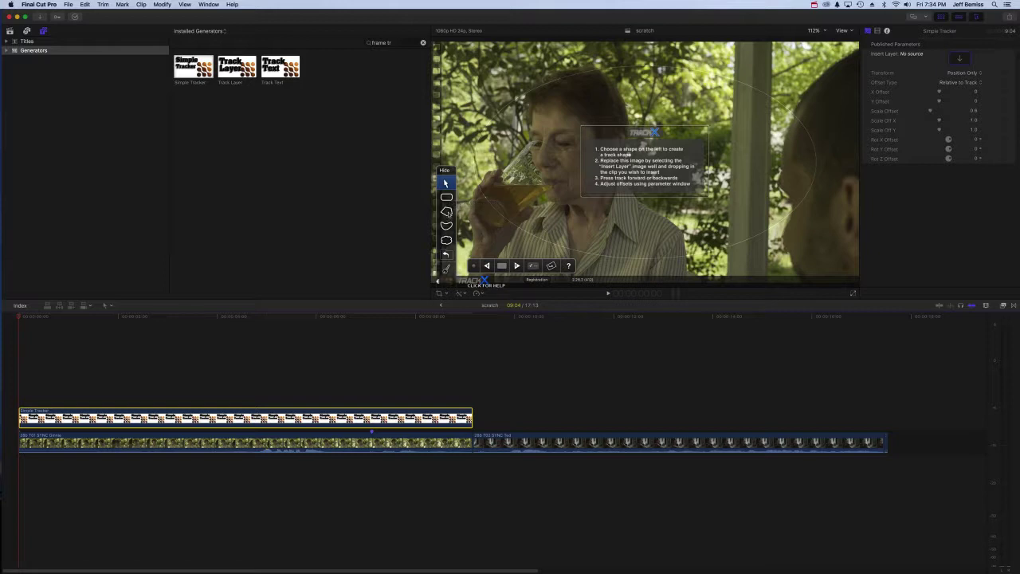
click(448, 212)
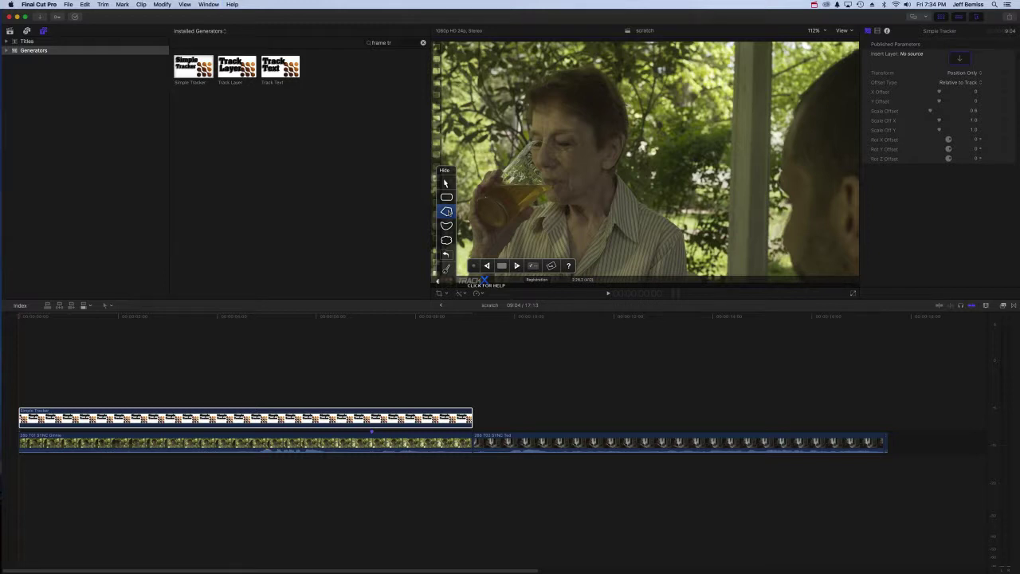
key(super+minus)
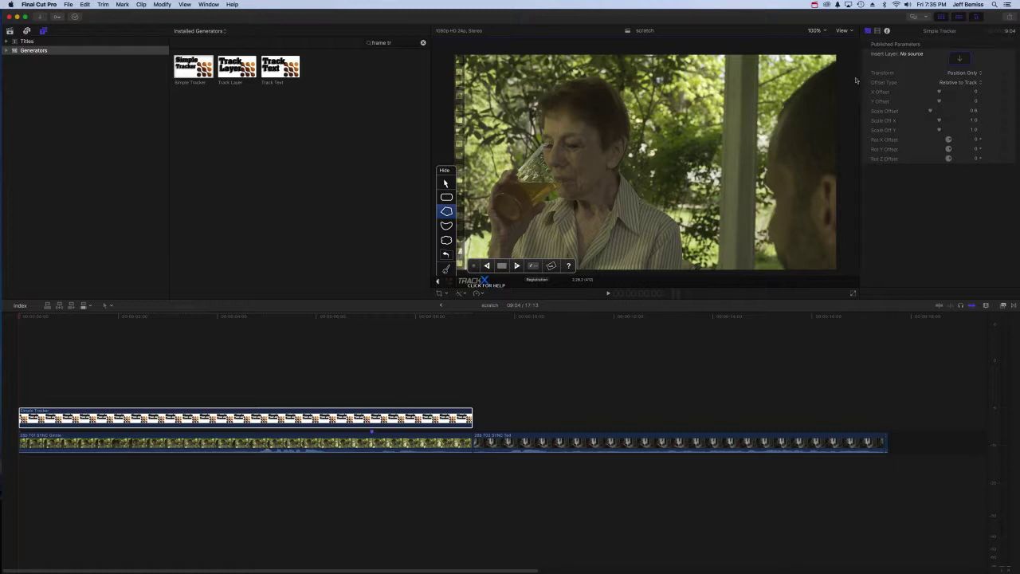
click(730, 56)
click(728, 208)
click(749, 248)
click(754, 57)
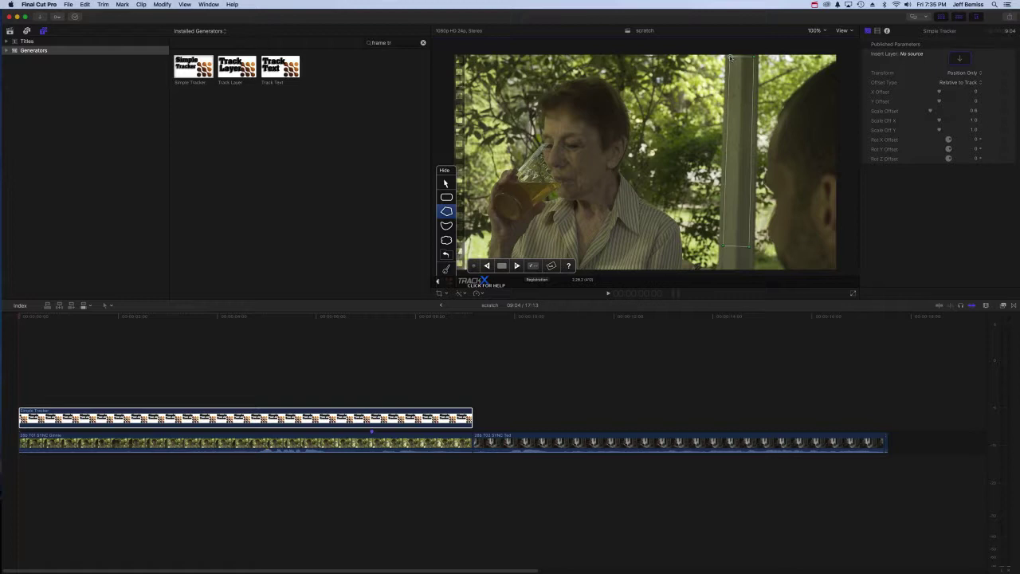
click(730, 57)
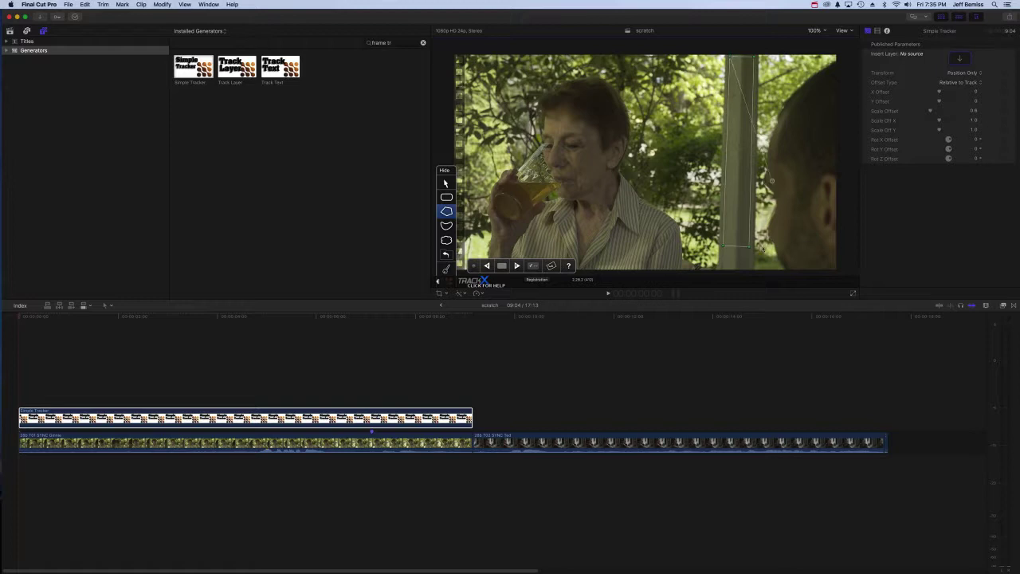
click(732, 57)
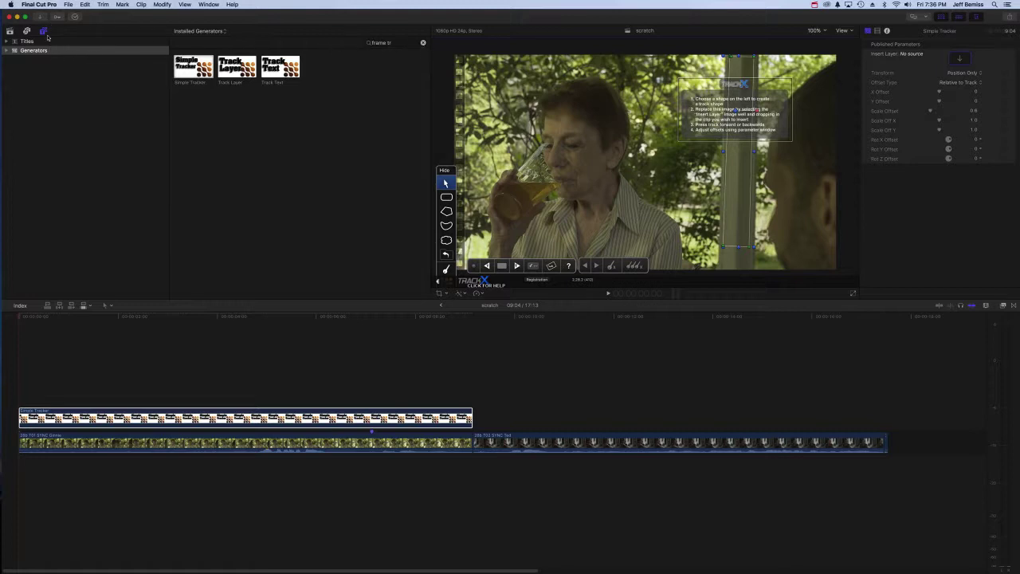
Step: Search the library for "frame trans" and set the frame transparent image's Spatial Conform type to None
click(10, 30)
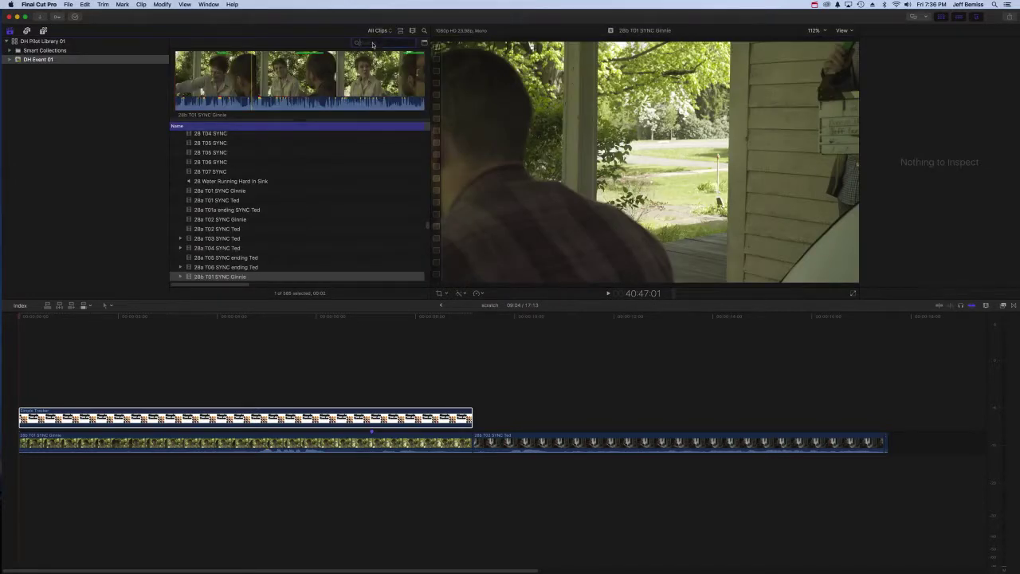
click(372, 43)
text(frame trans)
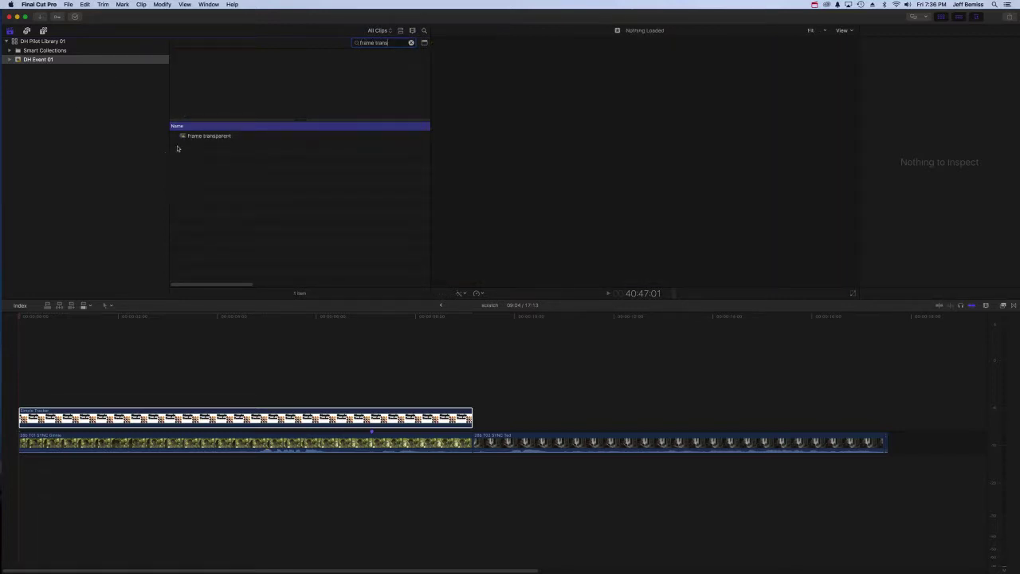
click(191, 137)
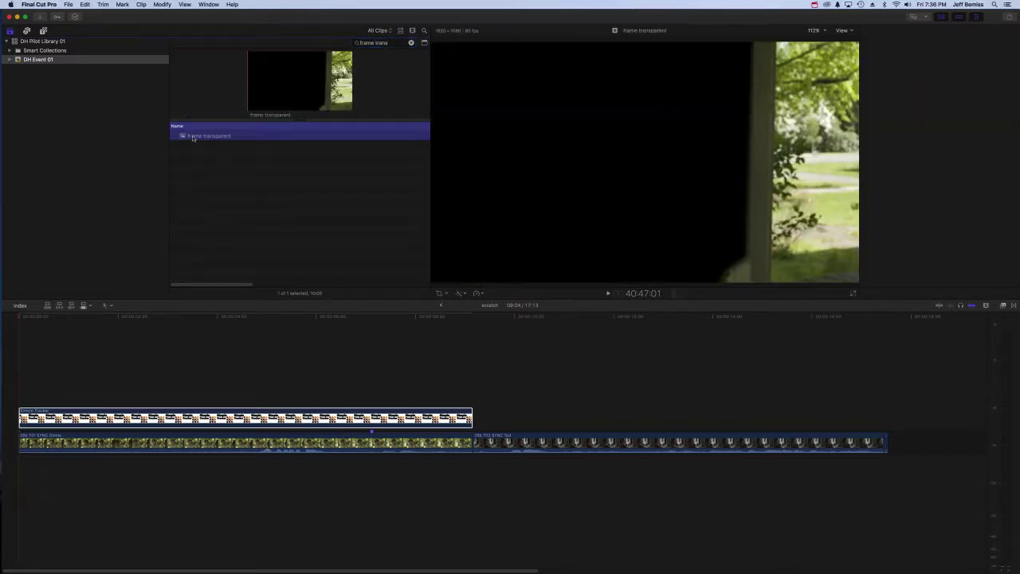
click(182, 414)
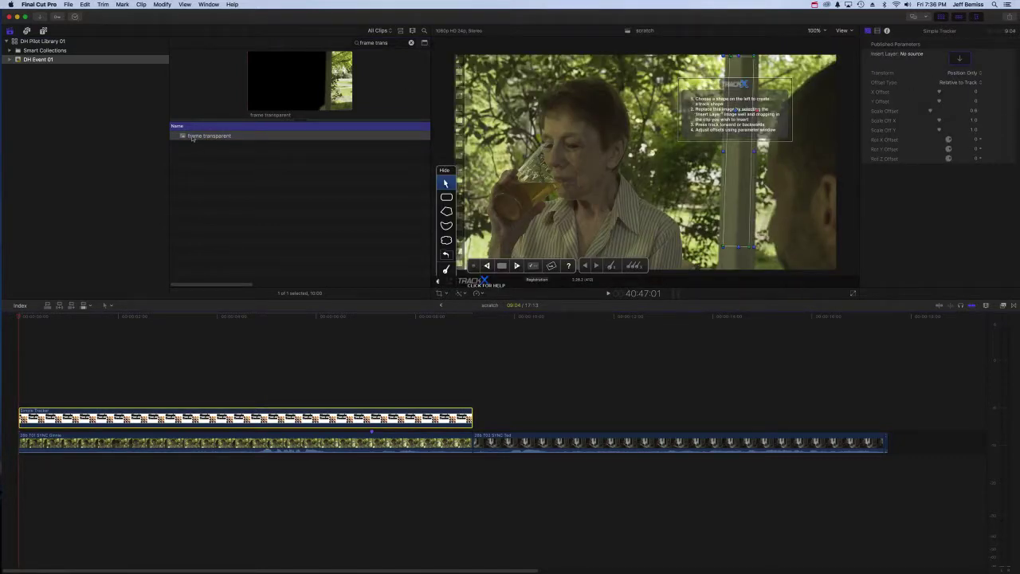
drag(195, 138, 963, 60)
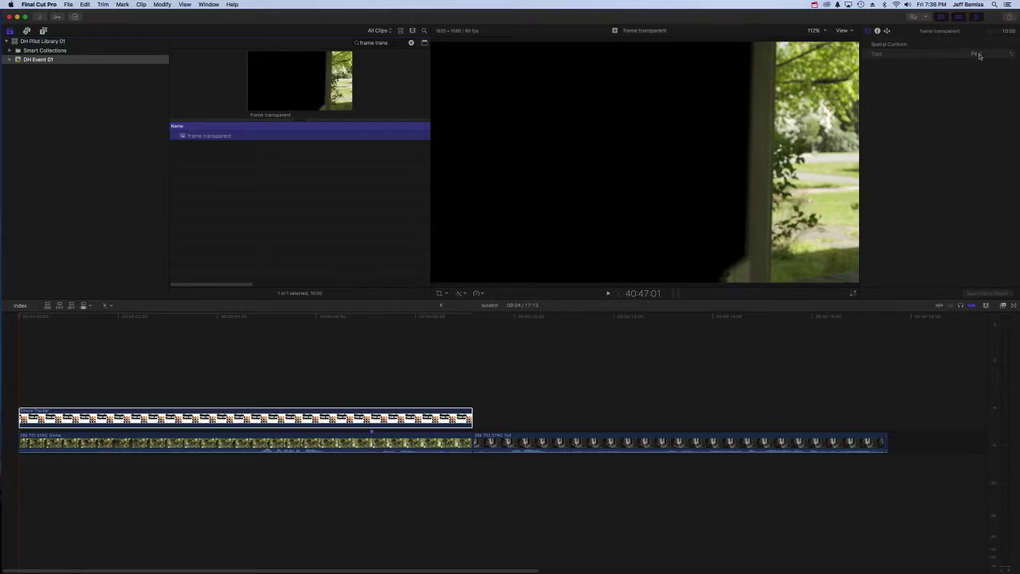
click(979, 56)
click(976, 67)
Step: Insert the frame transparent image into the Simple Tracker's Insert Layer and keep its Transform at Position Only
click(286, 418)
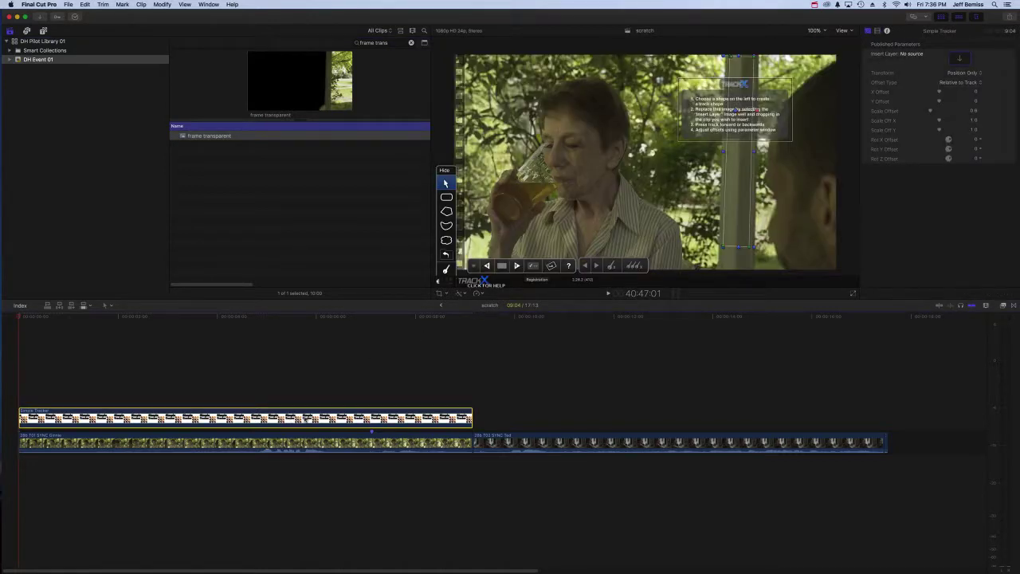
click(213, 137)
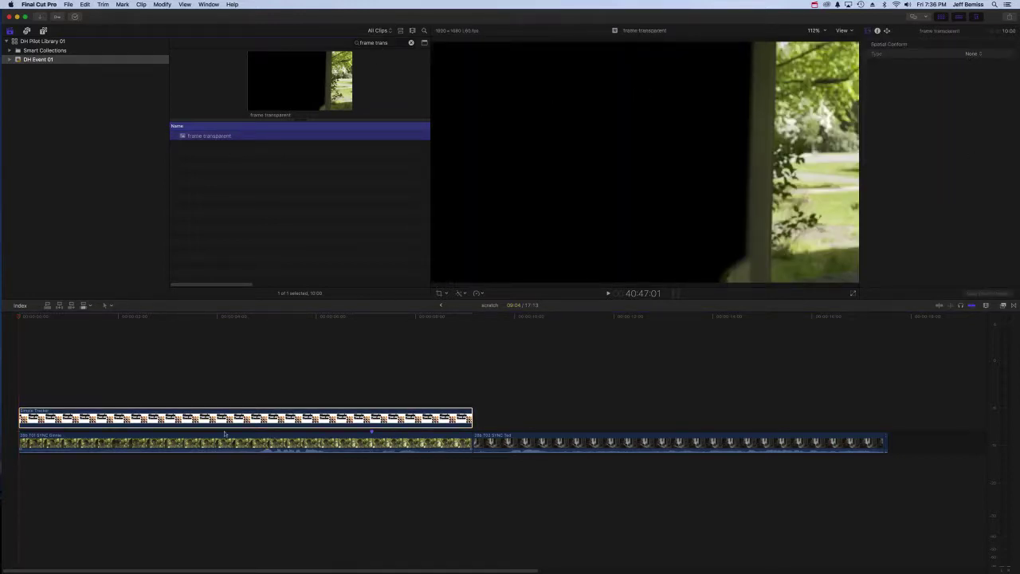
click(165, 420)
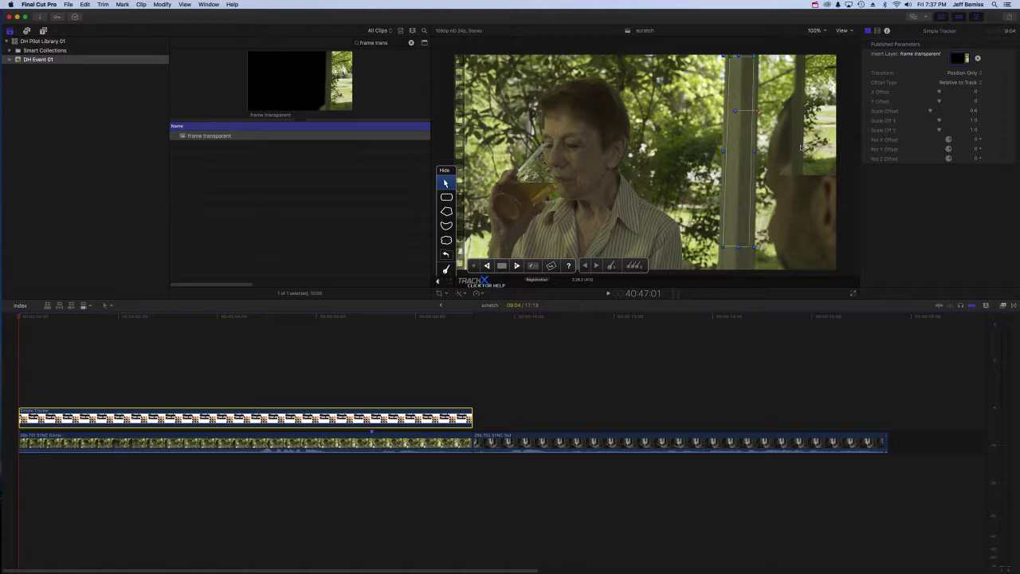
click(964, 74)
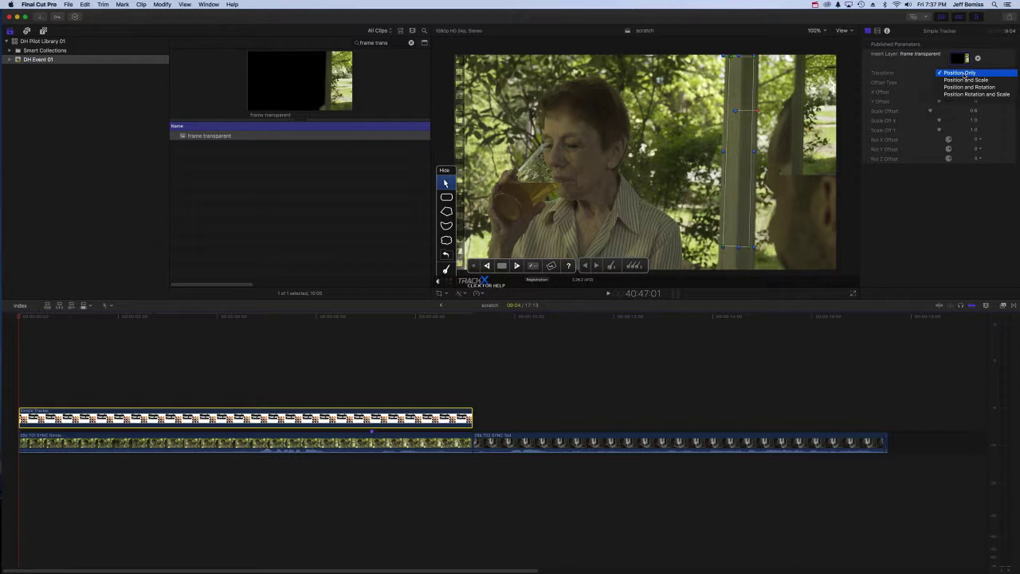
click(965, 75)
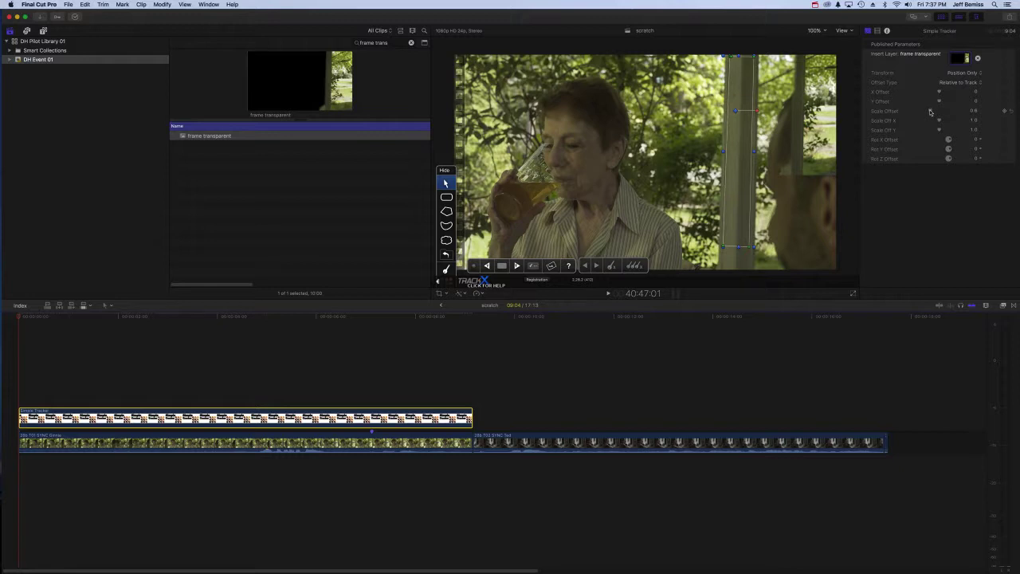
Step: Align the patch with the porch post on the first frame using Scale Offset 1.54 and X Offset -0.74
drag(929, 111, 932, 111)
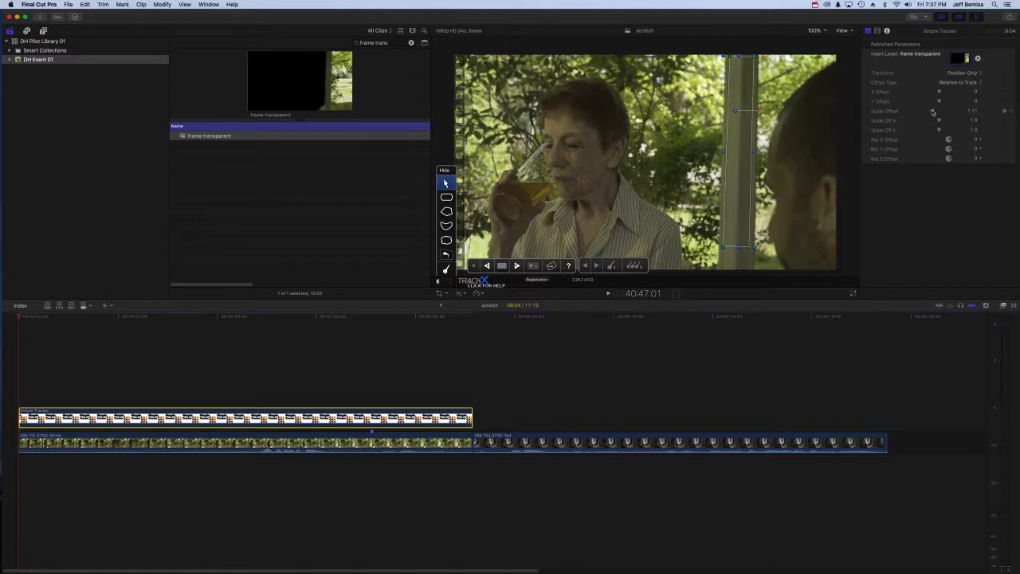
mouse_move(932, 112)
mouse_down()
mouse_move(938, 93)
mouse_move(935, 112)
mouse_up()
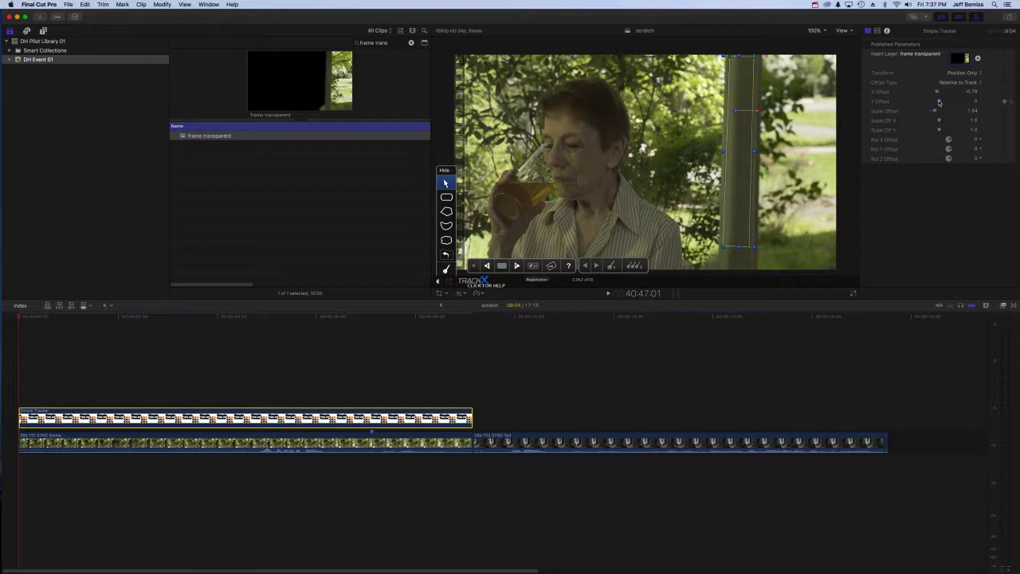
drag(939, 102, 938, 102)
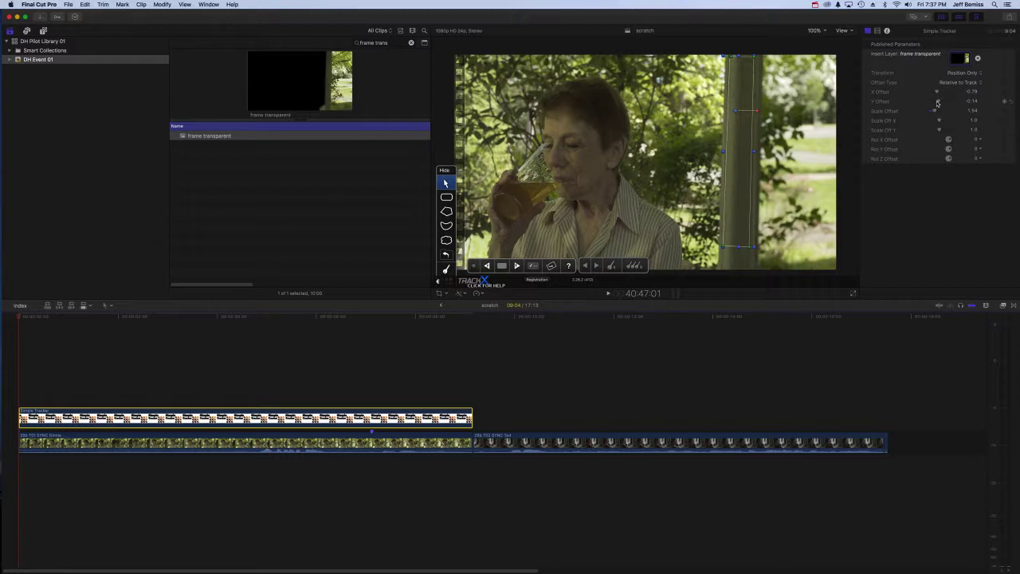
key(super+z)
drag(937, 92, 938, 93)
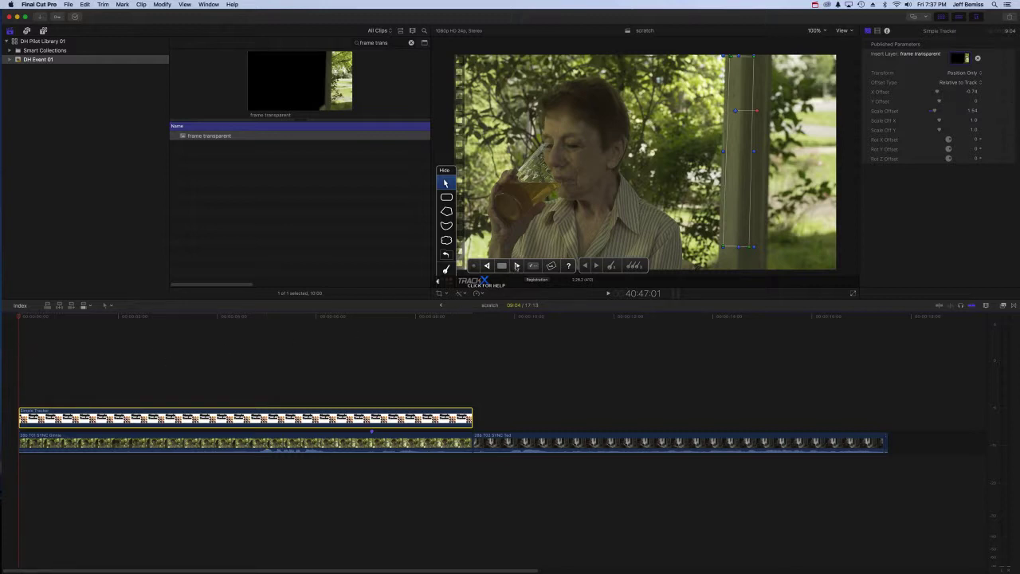
Step: Track the post forward through the woman's clip and set the patch's Y Offset to -0.07 to cover its bottom edge
click(517, 266)
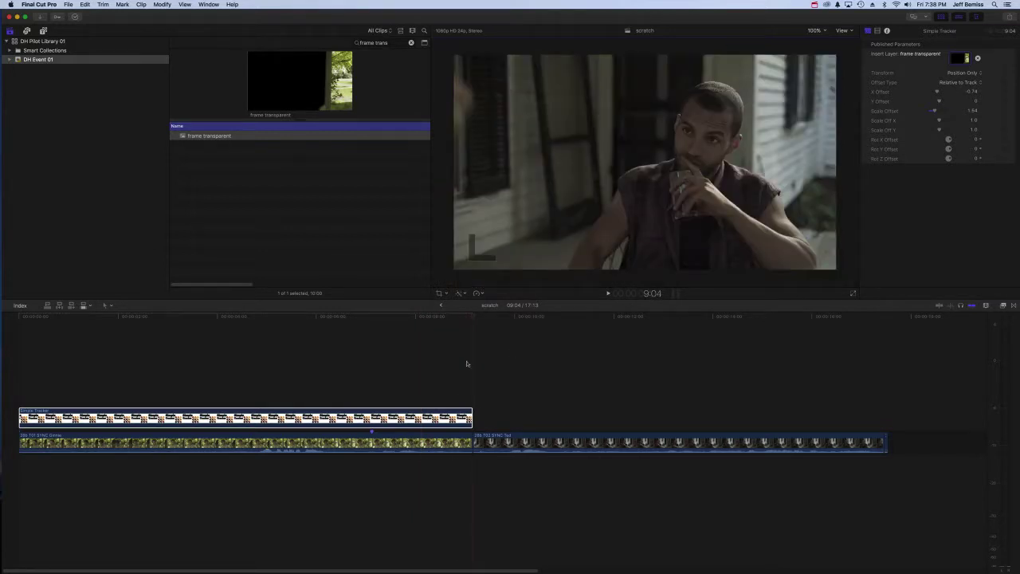
click(433, 315)
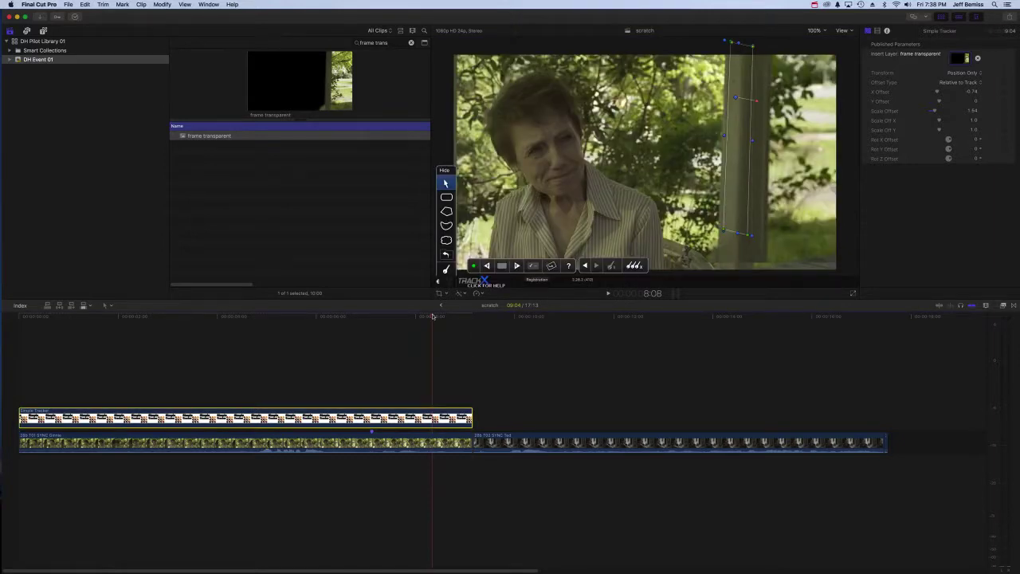
drag(433, 316, 413, 319)
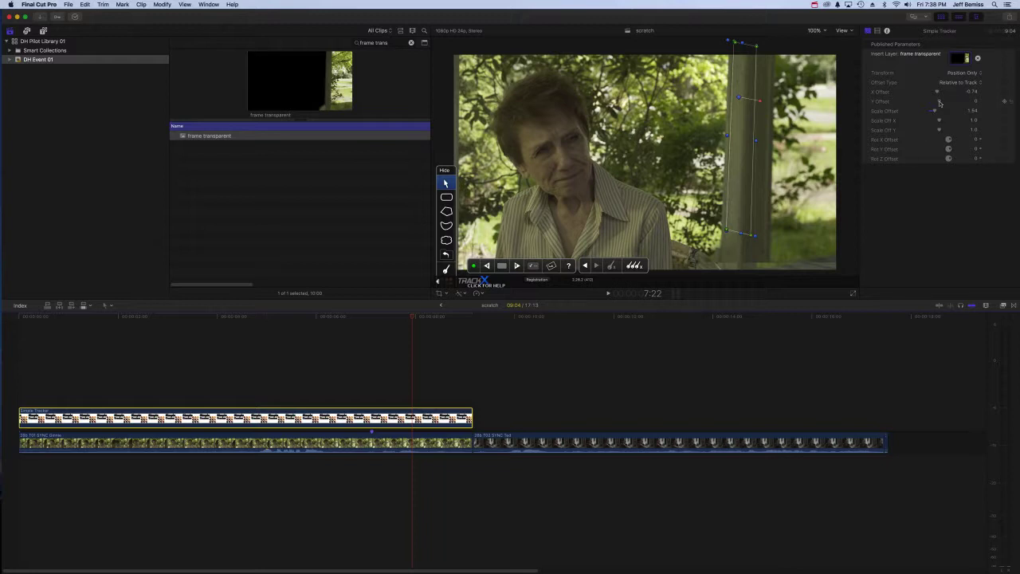
drag(939, 103, 939, 104)
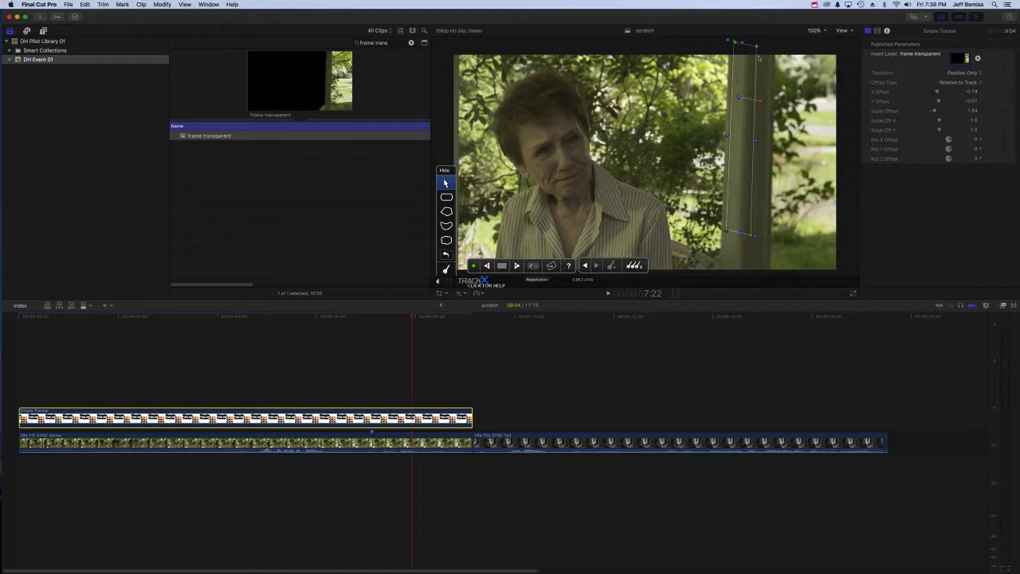
Step: Play the sequence from the start with the whole frame fitted in the viewer to check the tracked patch
click(274, 329)
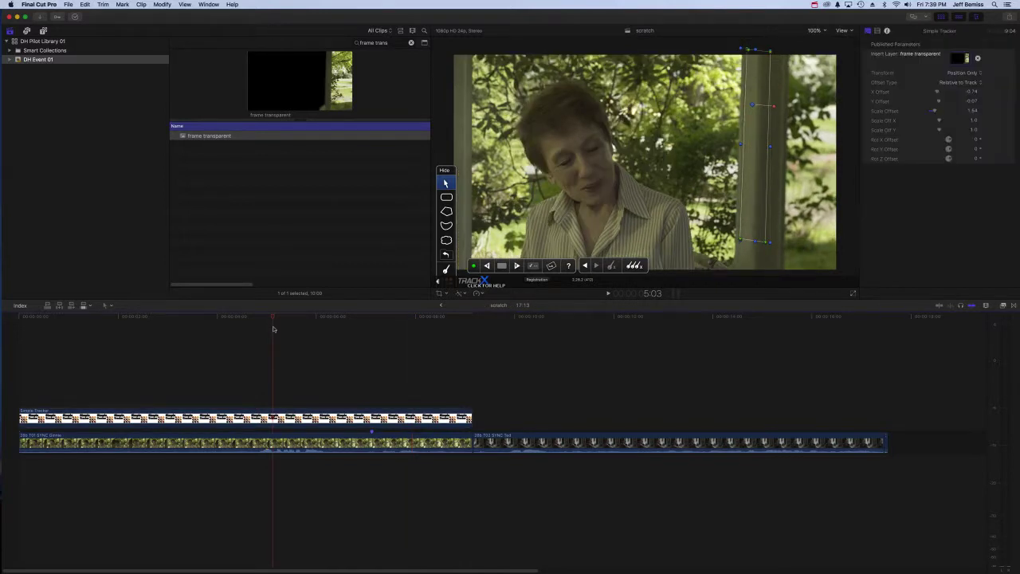
key(Home)
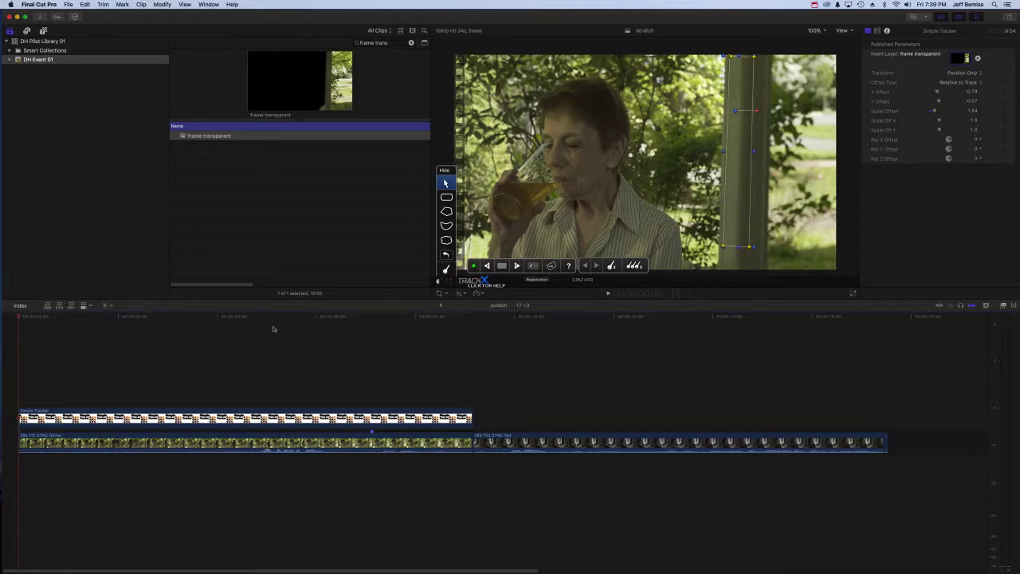
key(shift+z)
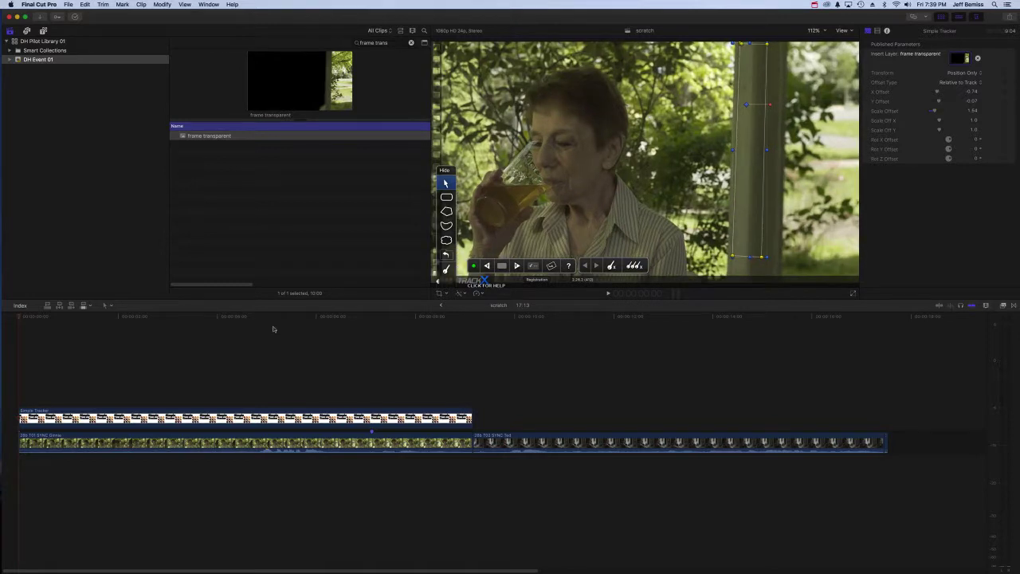
key(space)
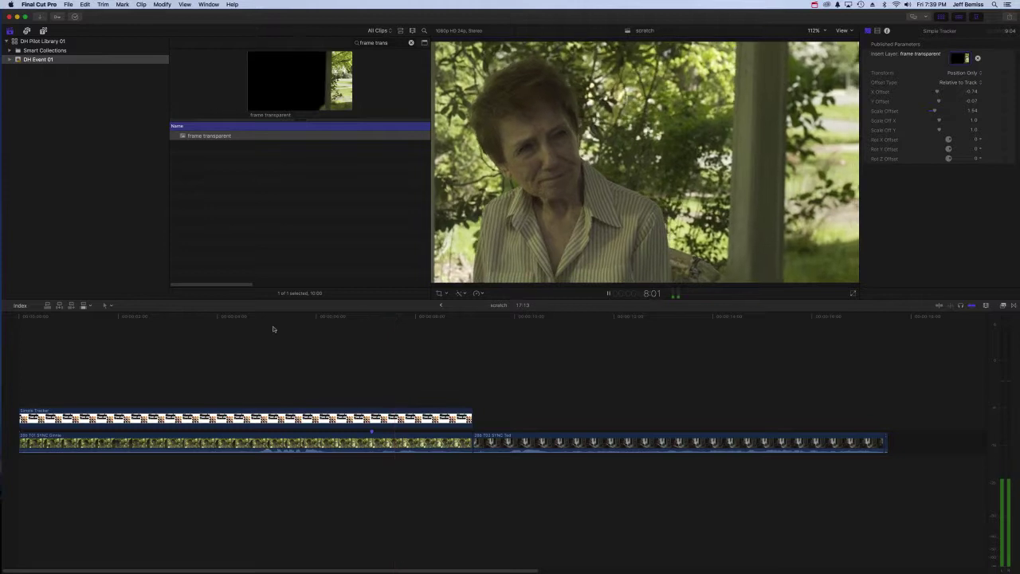
key(space)
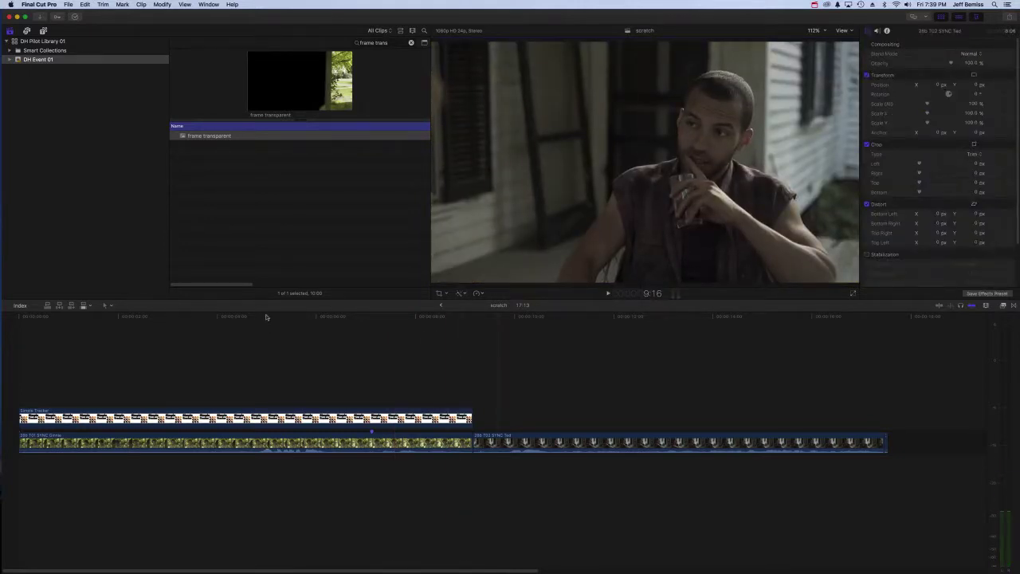
click(266, 317)
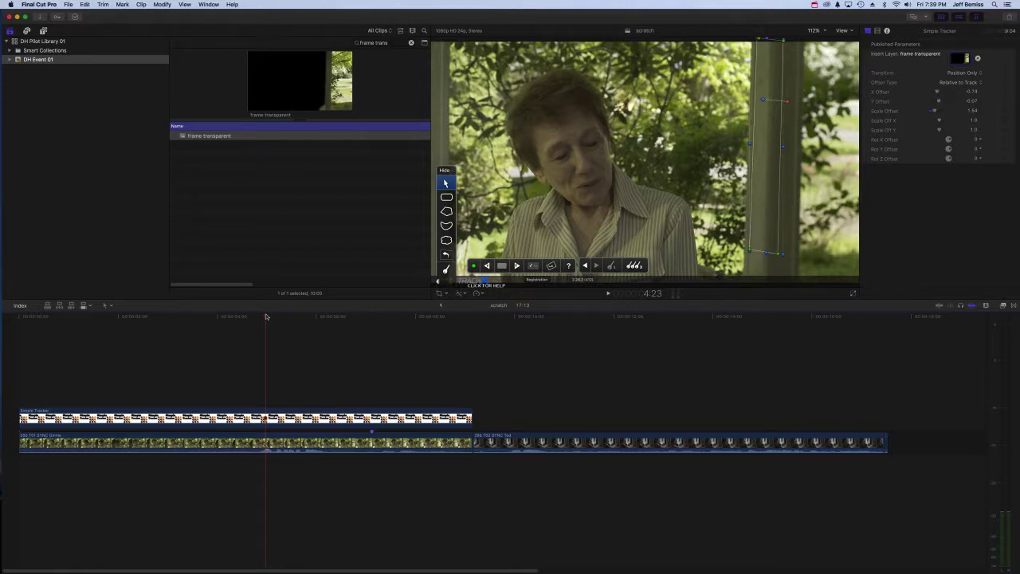
Step: Set up a Master File export of the woman's clip range with the Video and Audio format and source Apple ProRes 422 codec
click(239, 443)
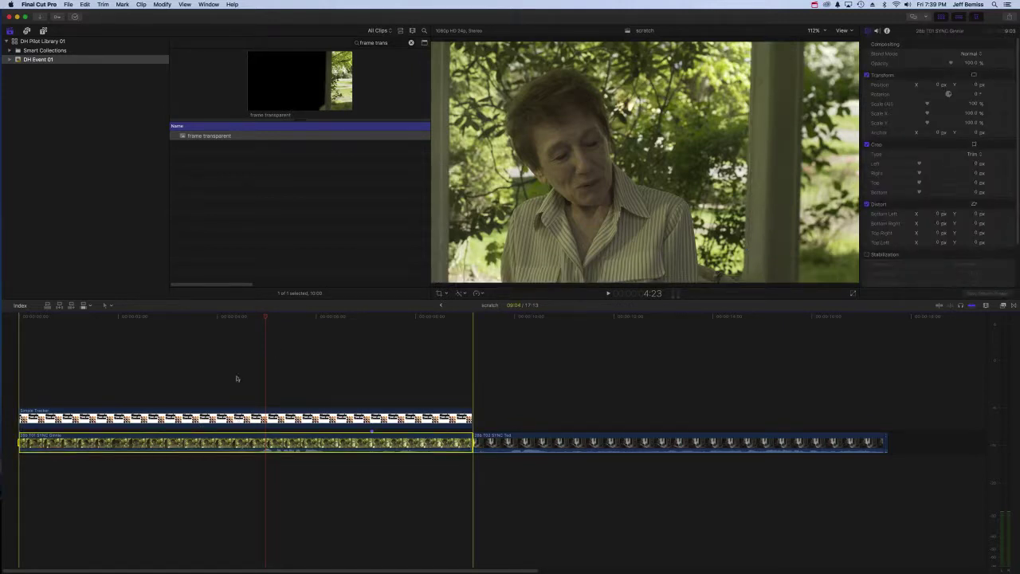
click(71, 6)
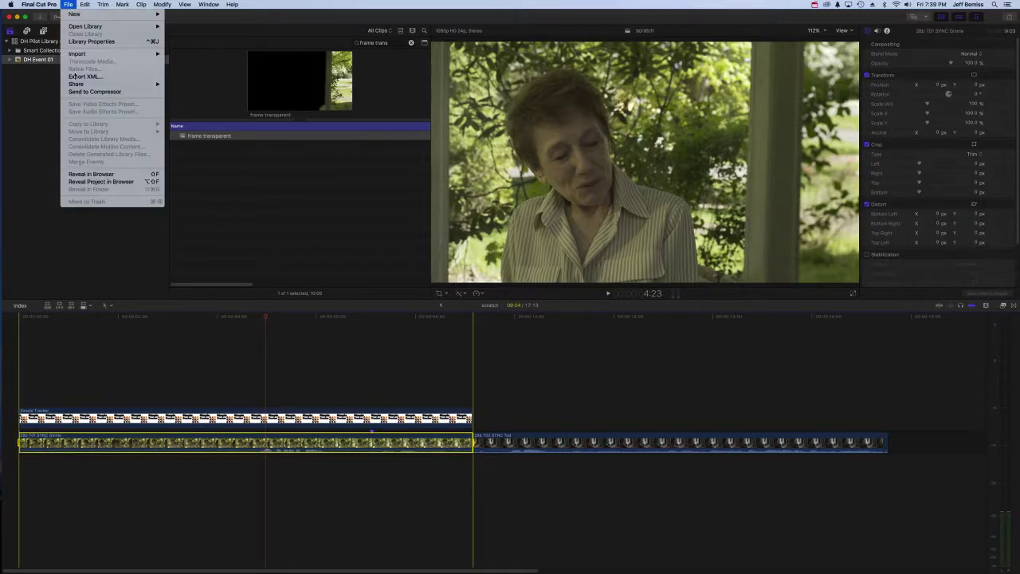
mouse_move(76, 85)
click(199, 84)
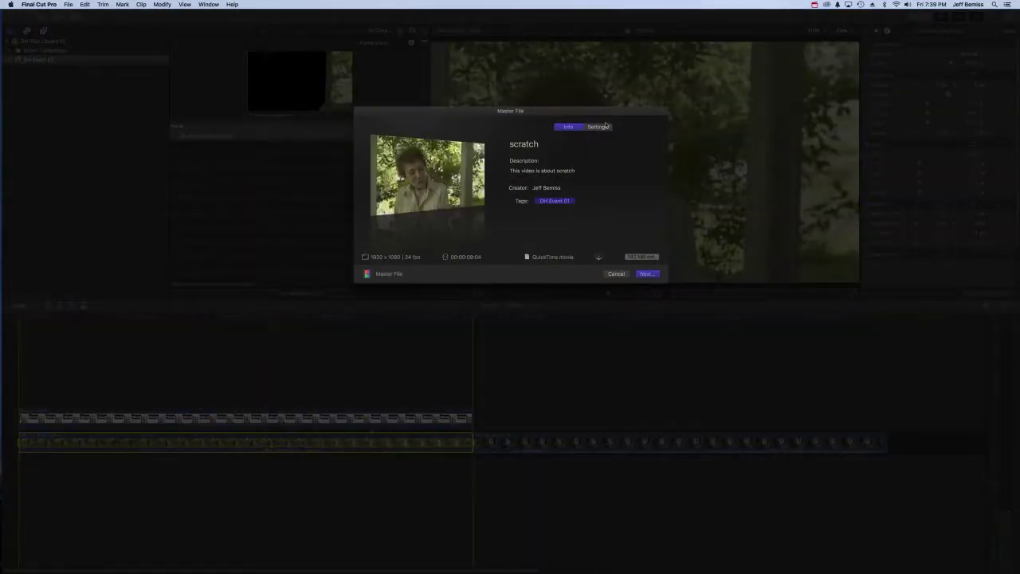
click(598, 126)
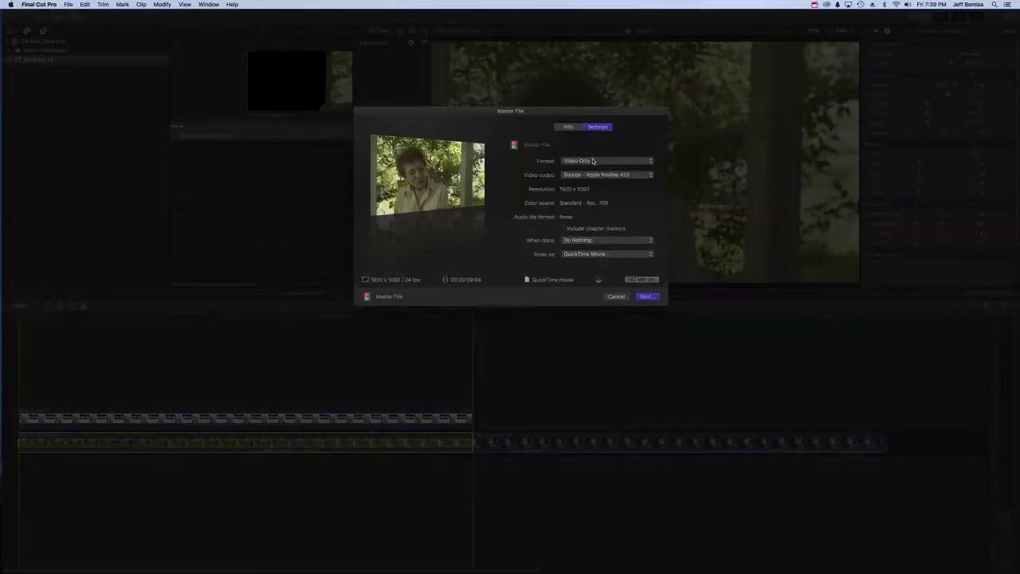
click(594, 161)
click(588, 153)
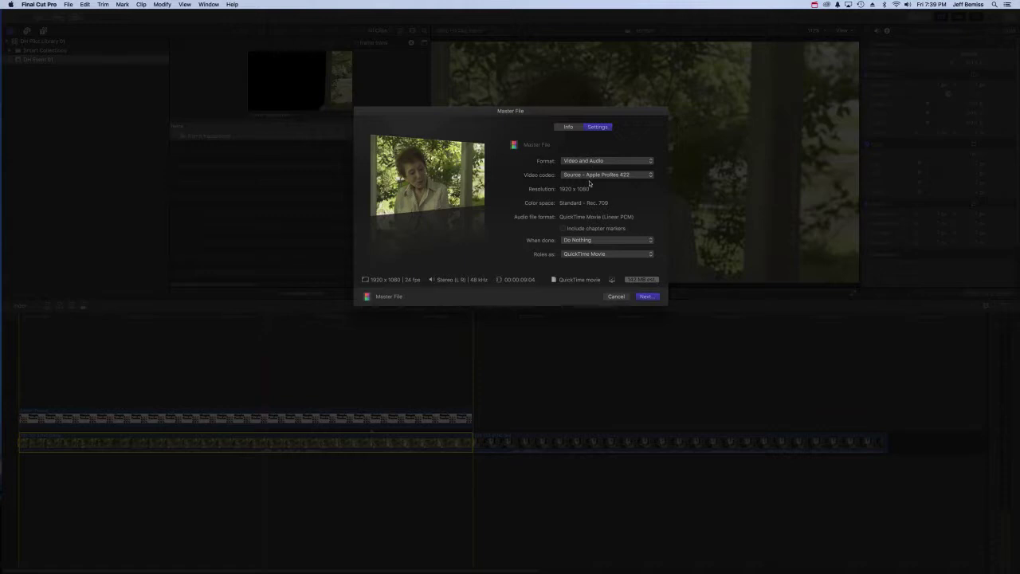
Step: Save the master file to the Desktop as "shot replacement" and dismiss the export notification
click(647, 296)
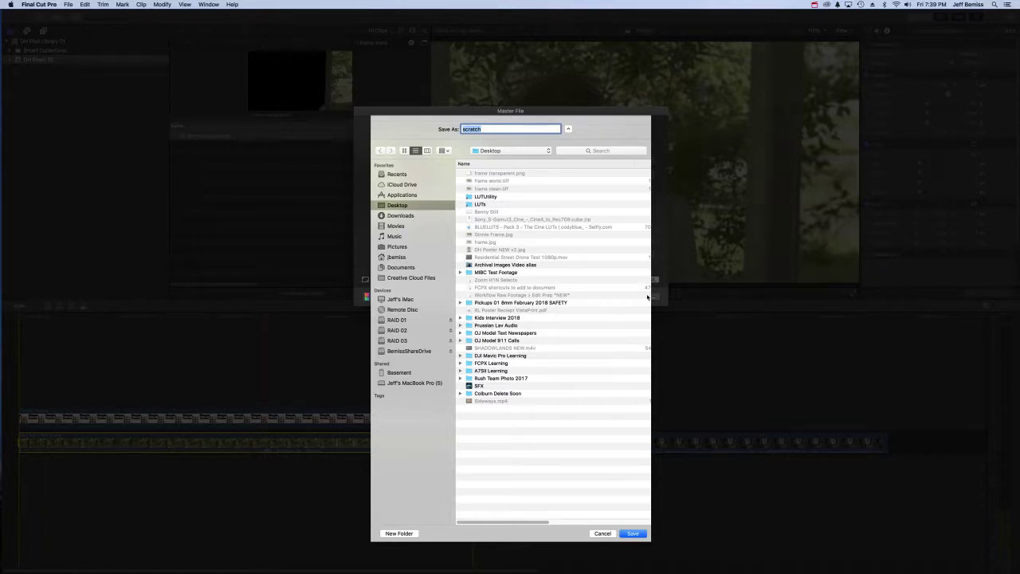
text(shot replacement)
key(Return)
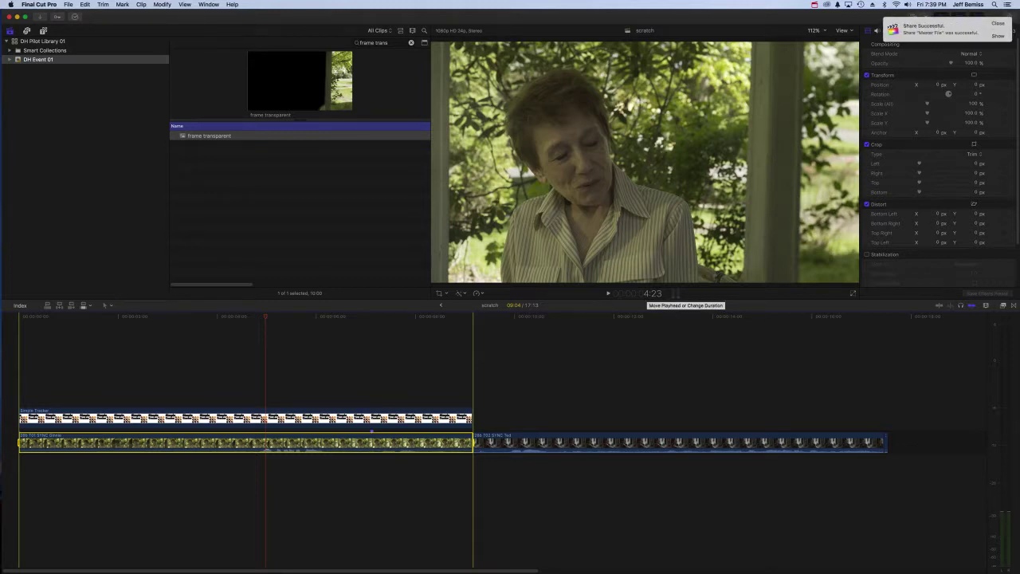
drag(425, 318, 372, 320)
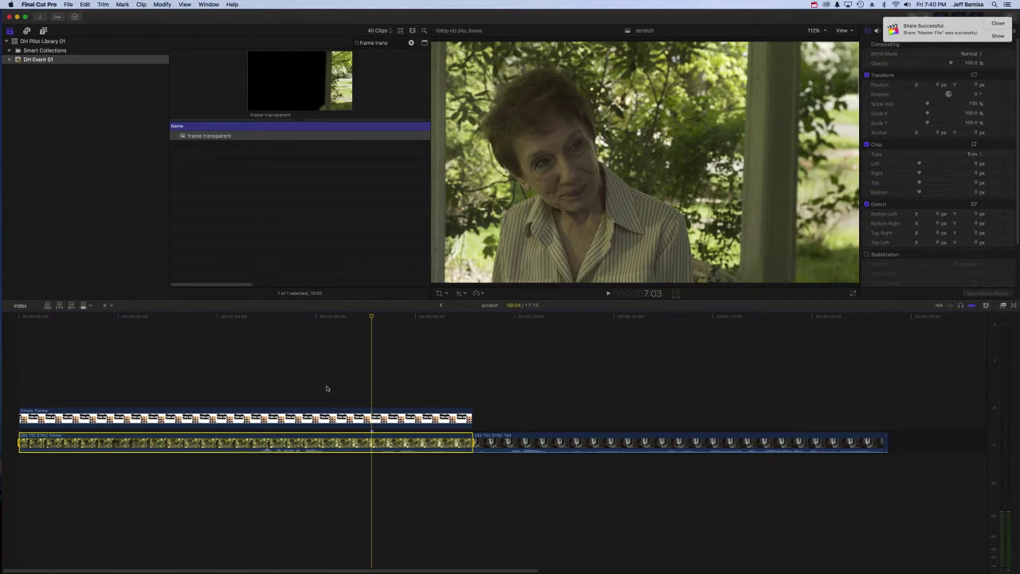
click(1005, 25)
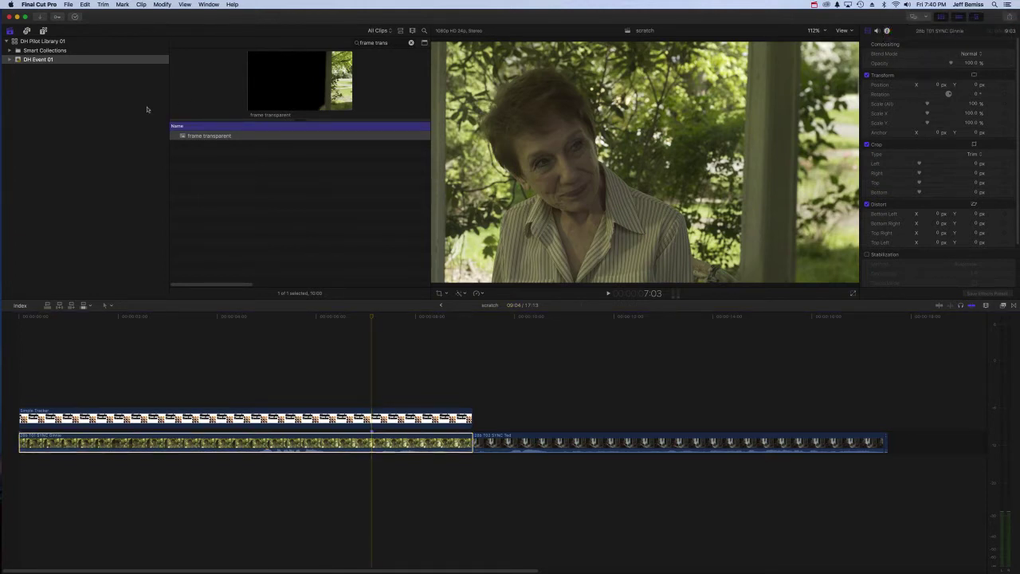